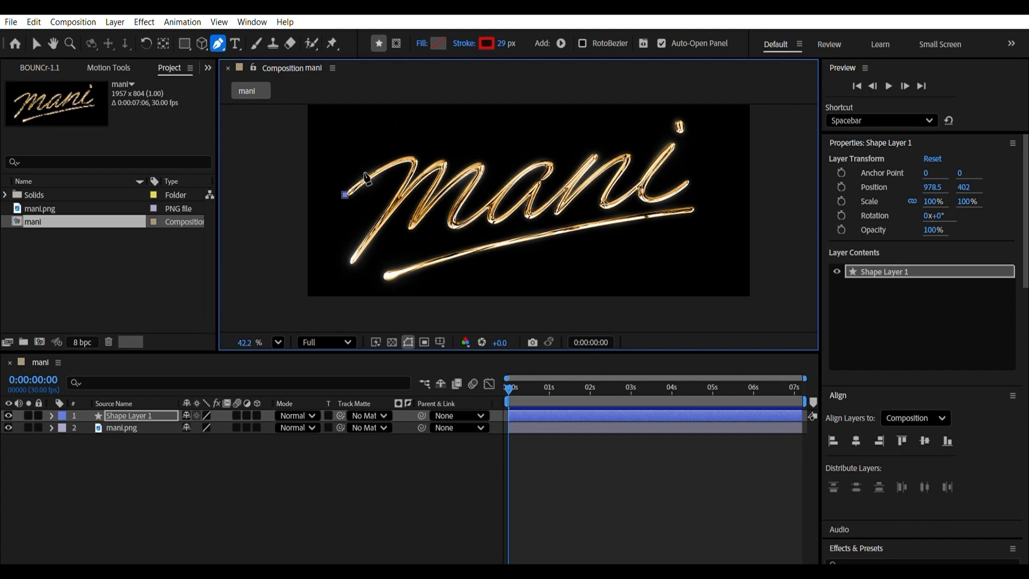
# - Trace the letter m of the signature with a curved Pen path using the red 29 px stroke
pyautogui.click(411, 154)
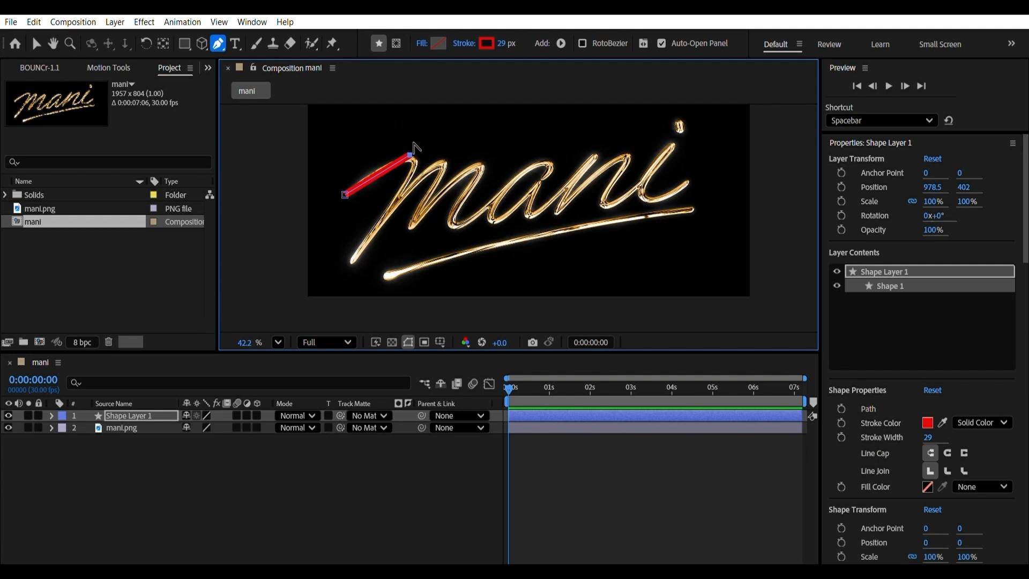
pyautogui.moveTo(410, 155); pyautogui.dragTo(421, 160)
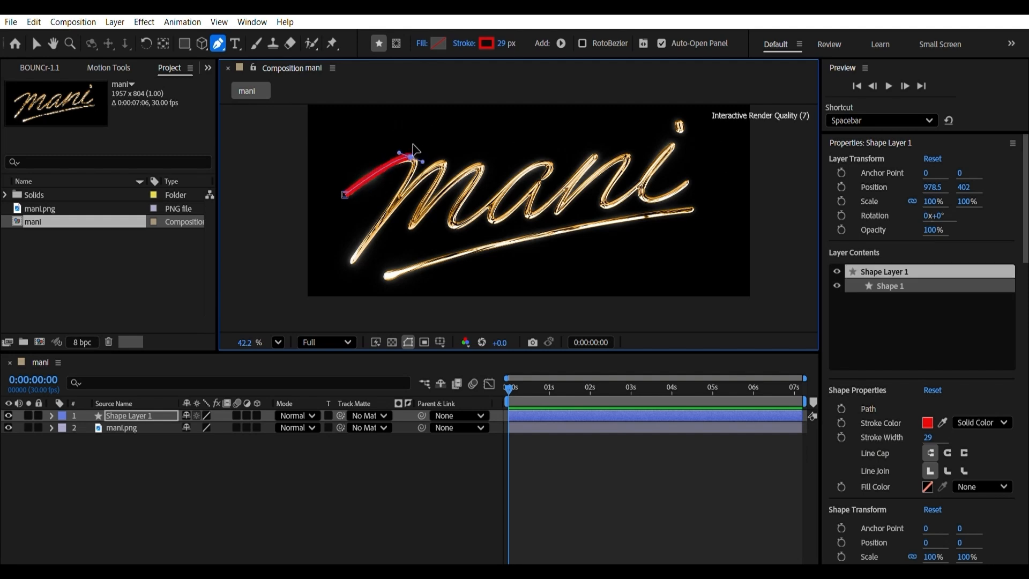
pyautogui.click(353, 260)
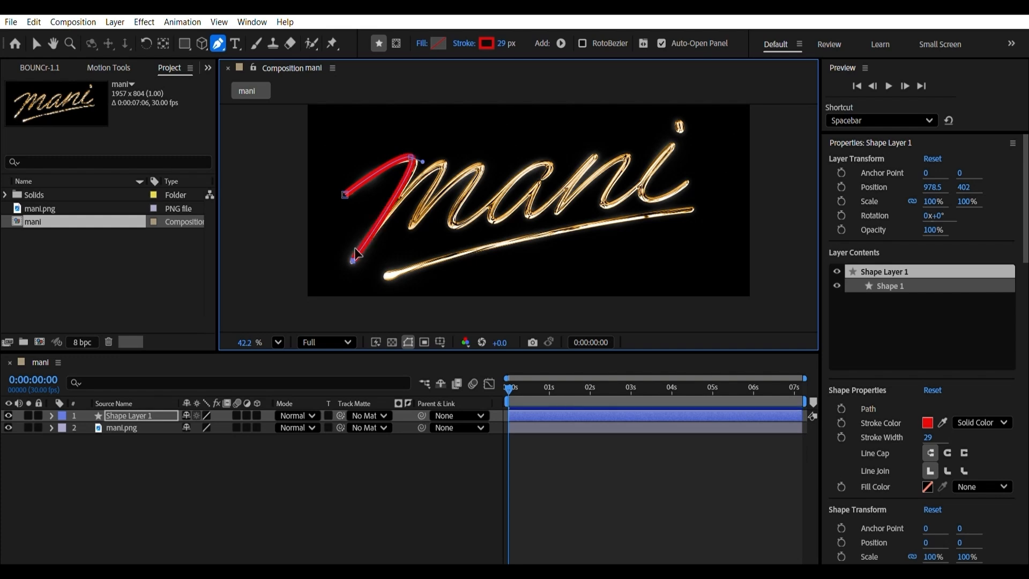
pyautogui.moveTo(442, 163); pyautogui.dragTo(493, 169)
pyautogui.click(412, 227)
pyautogui.moveTo(453, 224); pyautogui.dragTo(461, 227)
# - Continue the Pen path along the loop and downstroke of the letter a
pyautogui.moveTo(544, 159); pyautogui.dragTo(554, 166)
pyautogui.moveTo(492, 216); pyautogui.dragTo(455, 208)
pyautogui.moveTo(535, 189); pyautogui.dragTo(543, 156)
pyautogui.moveTo(531, 217); pyautogui.dragTo(549, 214)
# - Extend the Pen path over the strokes of the letter n, curving its arches to match the artwork
pyautogui.moveTo(593, 157)
pyautogui.mouseDown()
pyautogui.moveTo(606, 156)
pyautogui.moveTo(607, 169)
pyautogui.mouseUp()
pyautogui.moveTo(548, 214); pyautogui.dragTo(556, 214)
pyautogui.click(559, 211)
pyautogui.moveTo(593, 157); pyautogui.dragTo(636, 161)
pyautogui.click(602, 204)
# - Complete the Pen path along the letter i to its tail, leaving the path open and the layer deselected
pyautogui.click(672, 146)
pyautogui.moveTo(602, 204); pyautogui.dragTo(611, 214)
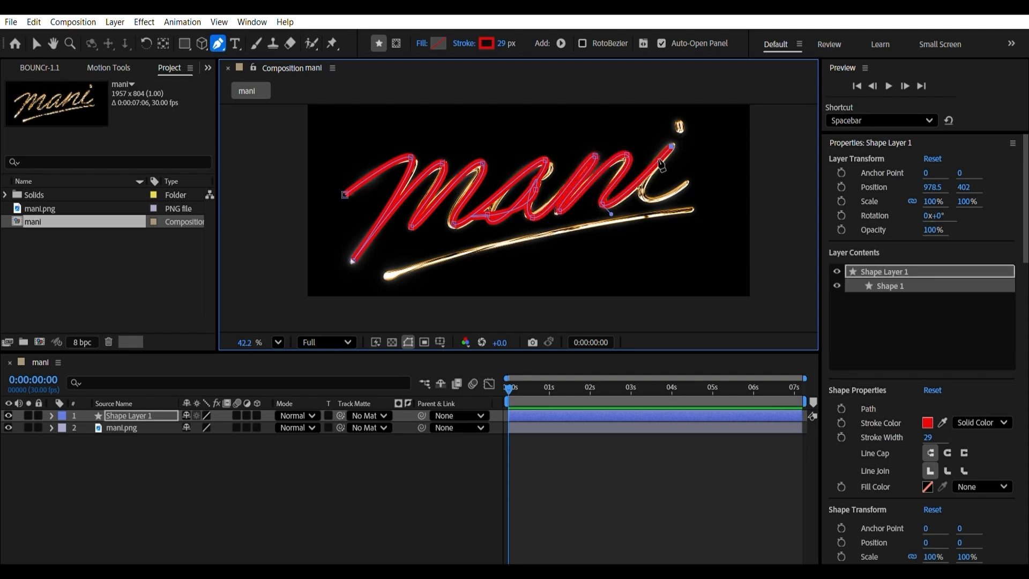
pyautogui.click(644, 194)
pyautogui.moveTo(645, 184)
pyautogui.mouseDown()
pyautogui.moveTo(654, 204)
pyautogui.moveTo(693, 184)
pyautogui.mouseUp()
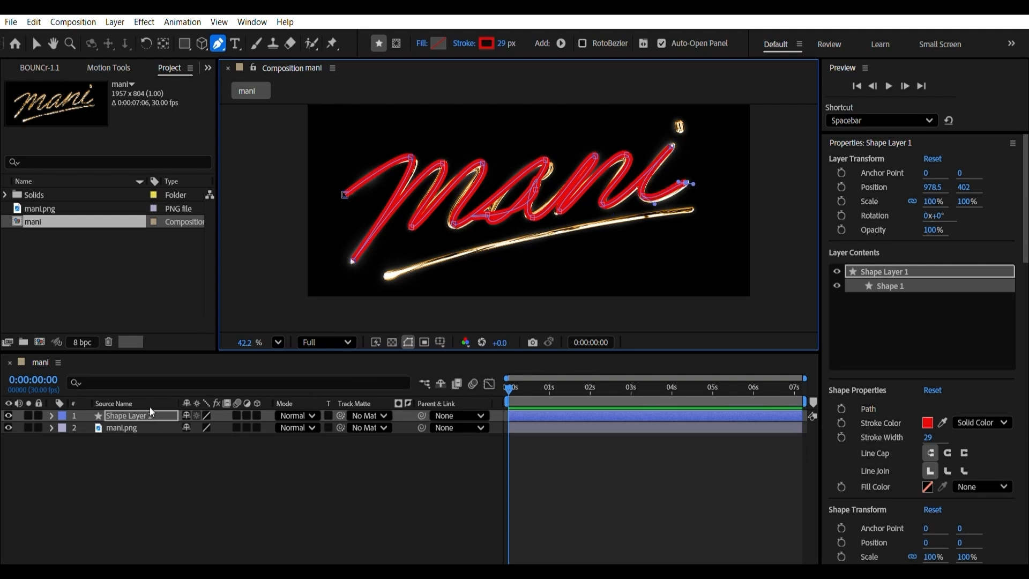
pyautogui.click(164, 456)
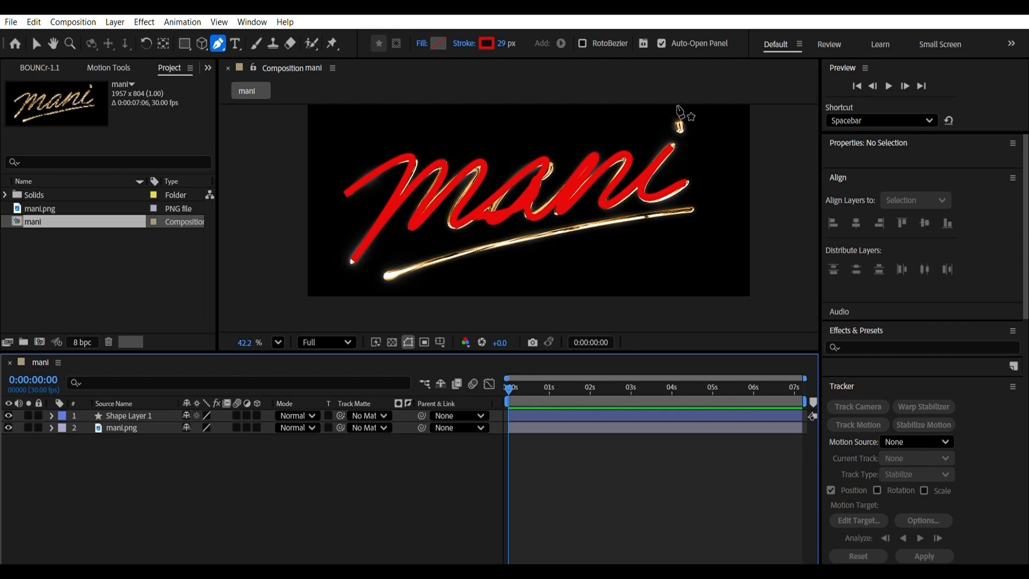
# - Draw a short curved stroke over the dot of the i on a separate shape layer
pyautogui.click(677, 119)
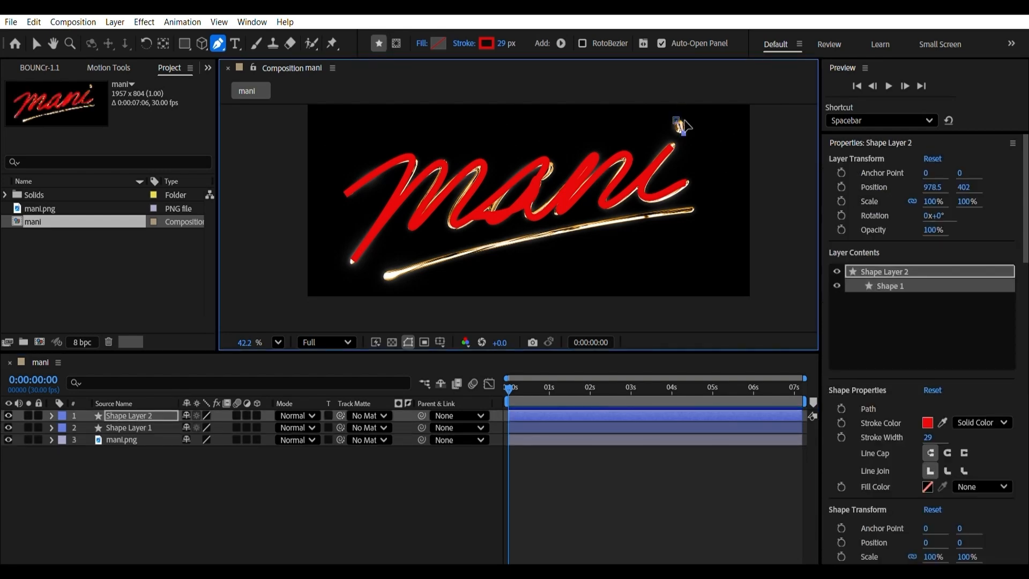
pyautogui.moveTo(685, 133); pyautogui.dragTo(695, 137)
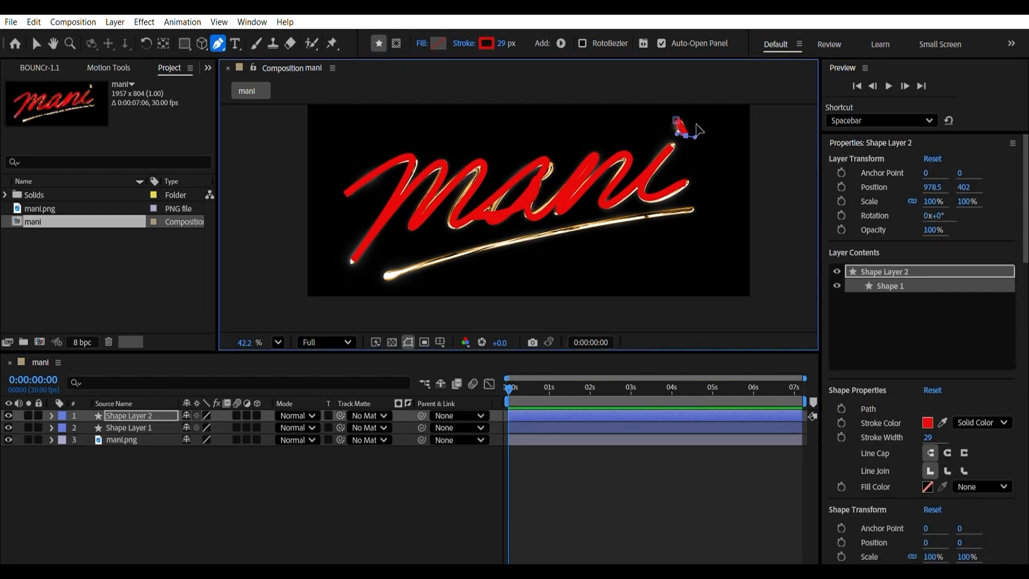
pyautogui.click(159, 450)
# - Trace the underline beneath the signature with a slightly curved stroke on its own shape layer
pyautogui.click(376, 278)
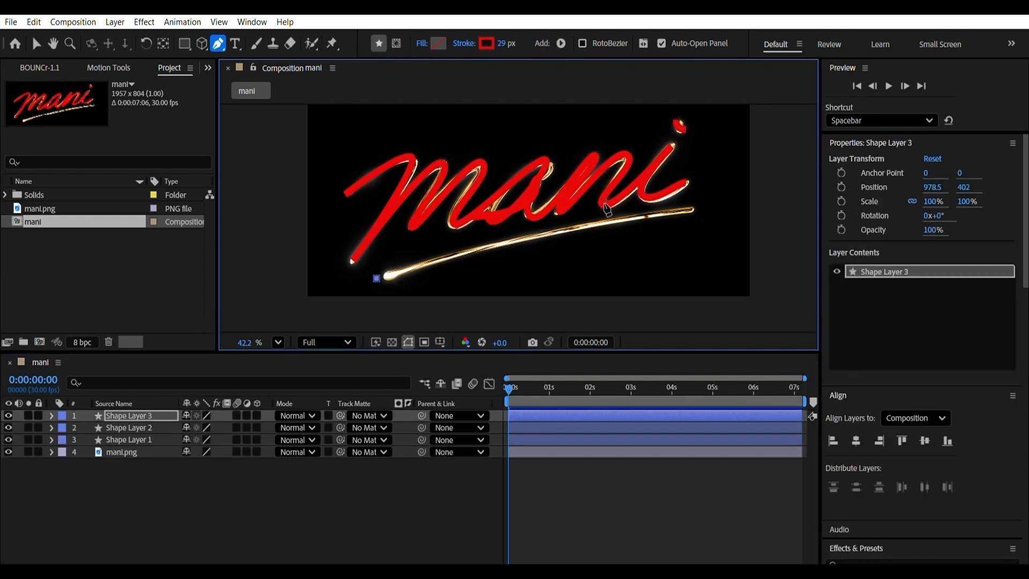
pyautogui.click(700, 208)
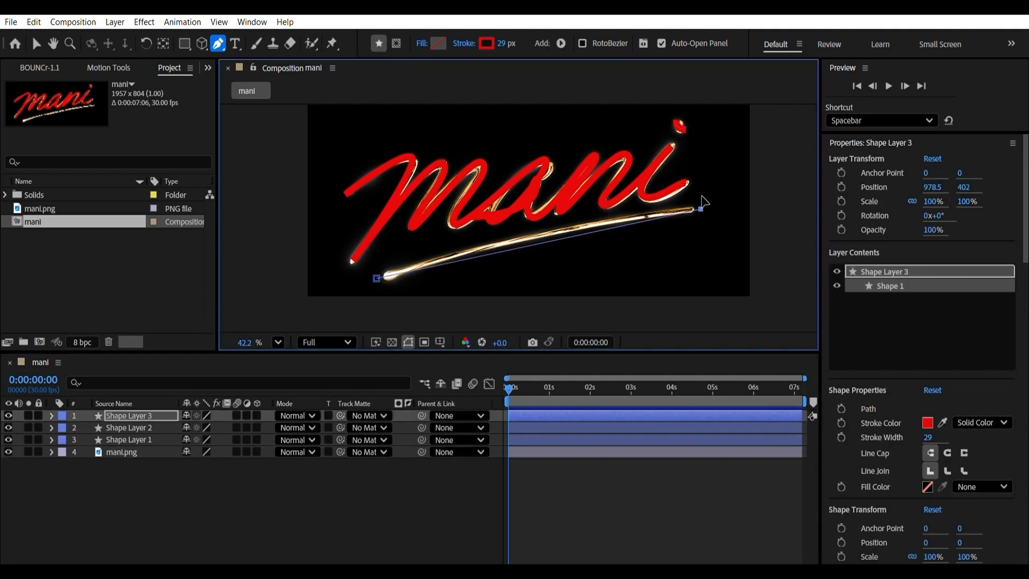
pyautogui.moveTo(705, 199)
pyautogui.mouseDown()
pyautogui.moveTo(714, 222)
pyautogui.moveTo(721, 207)
pyautogui.mouseUp()
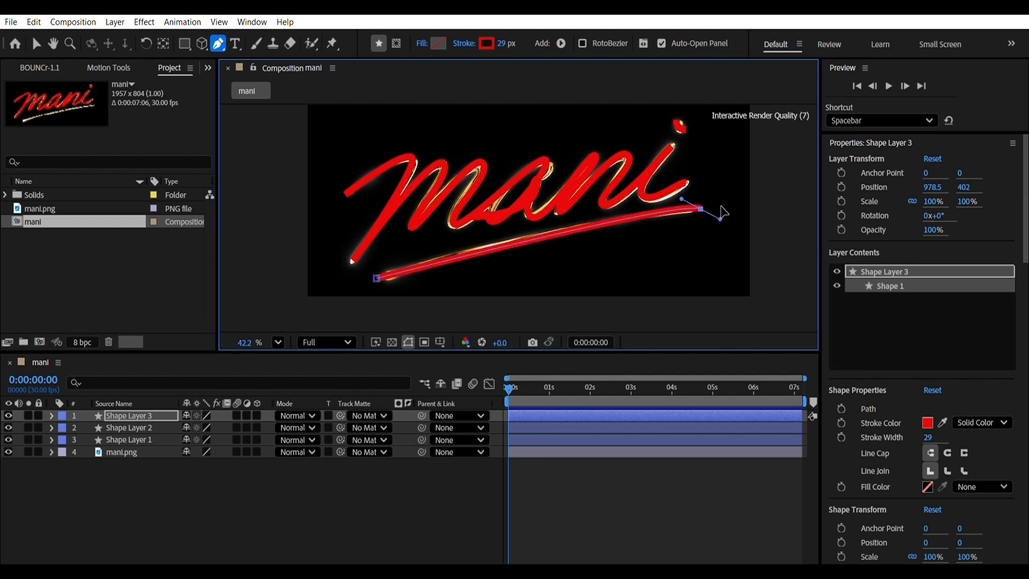
pyautogui.click(118, 496)
# - Set the stroke Line Cap to Round Cap on Shape Layers 1, 2 and 3, and collapse their properties
pyautogui.click(51, 440)
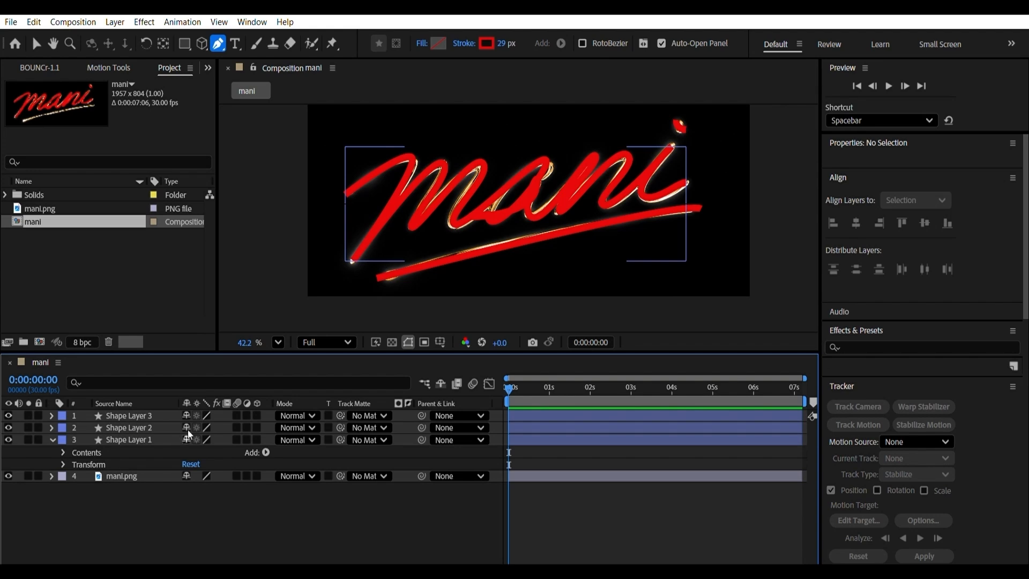
pyautogui.moveTo(266, 447); pyautogui.dragTo(268, 399)
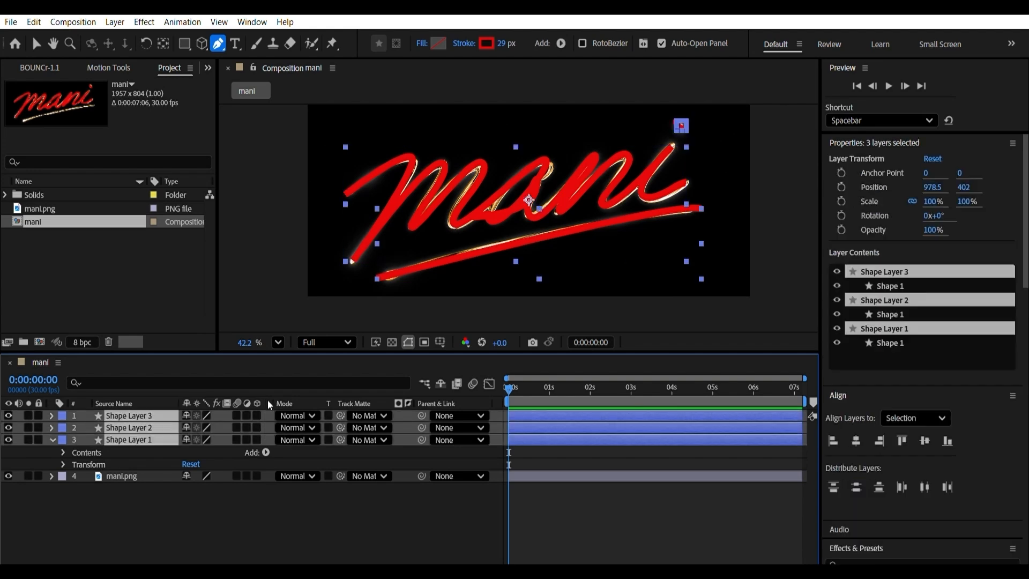
pyautogui.click(193, 382)
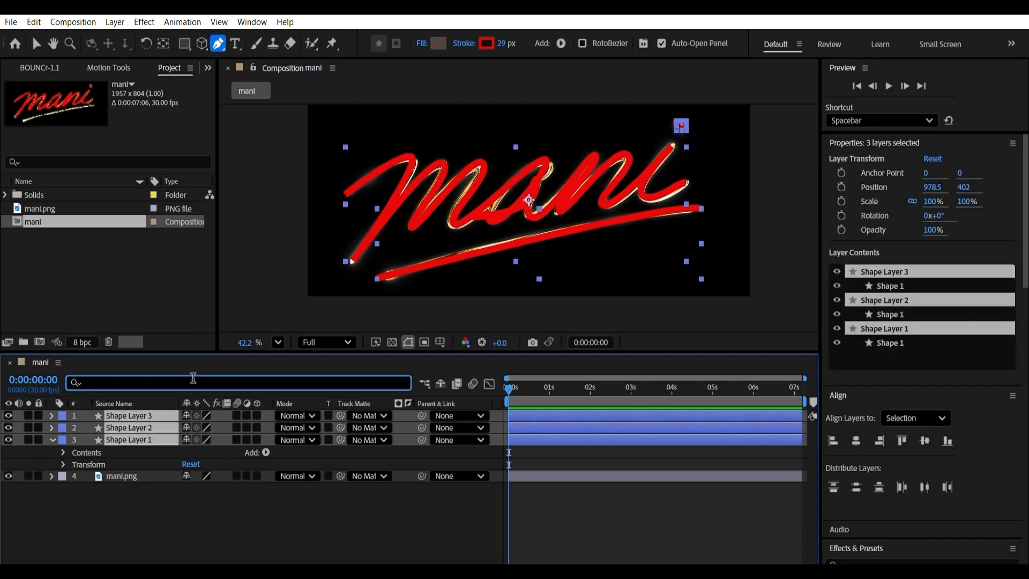
pyautogui.write('cap')
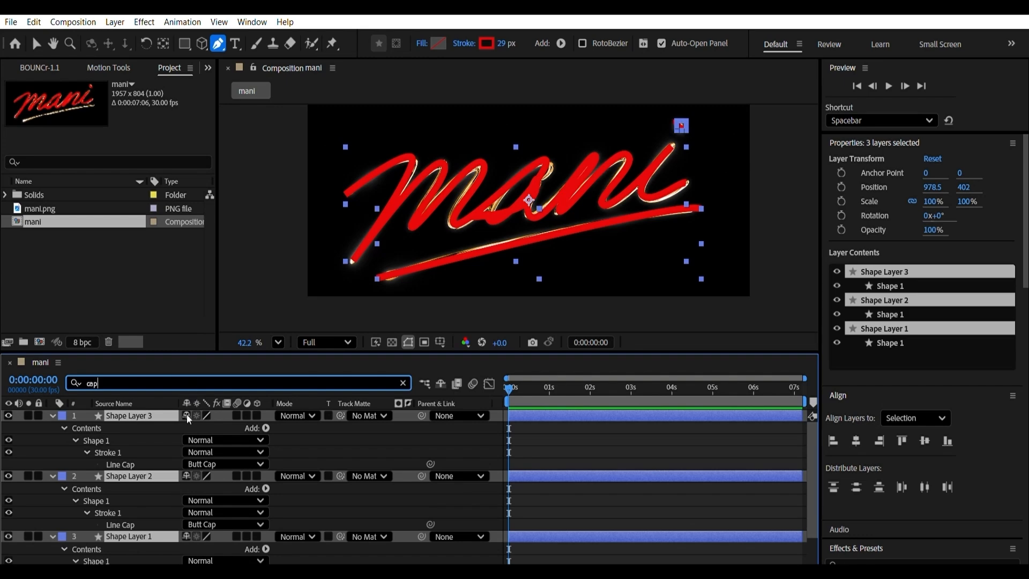
pyautogui.click(229, 464)
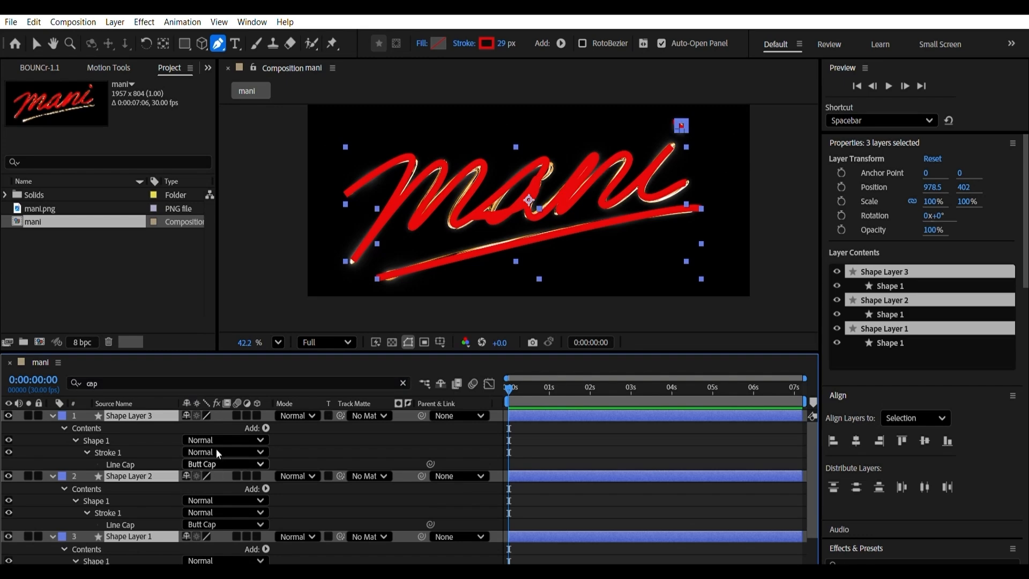
pyautogui.click(225, 481)
pyautogui.scroll(-1, 227, 497)
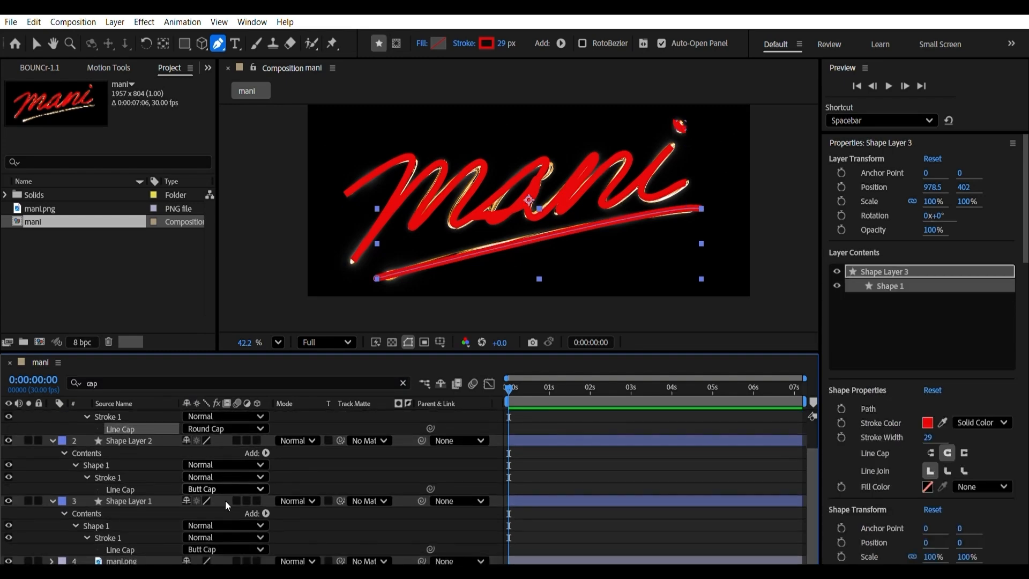
pyautogui.click(226, 501)
pyautogui.hotkey('ctrl', 'a')
pyautogui.click(49, 423)
pyautogui.click(76, 476)
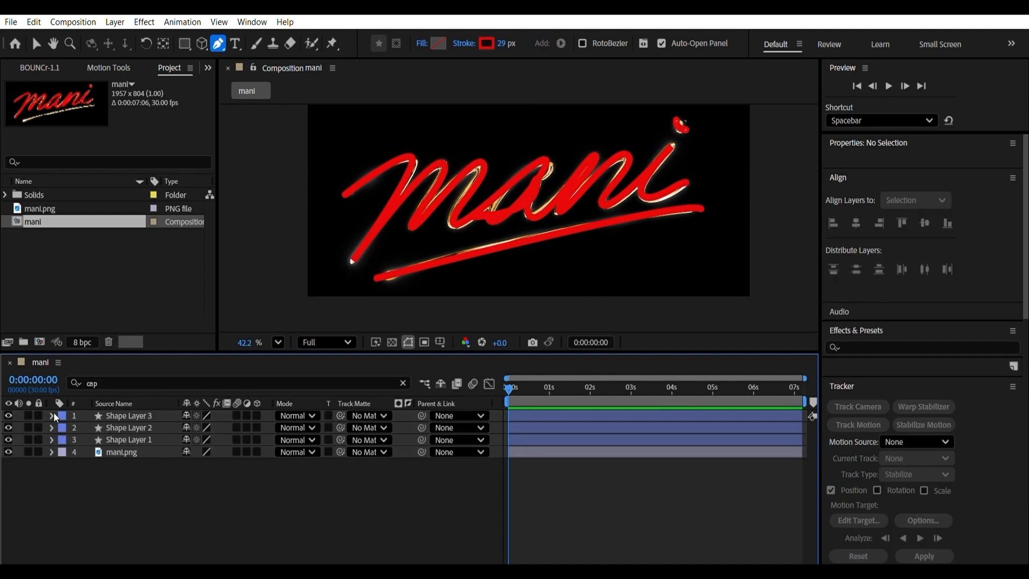
# - Add Trim Paths to Shape Layer 1 and show its settings
pyautogui.click(52, 439)
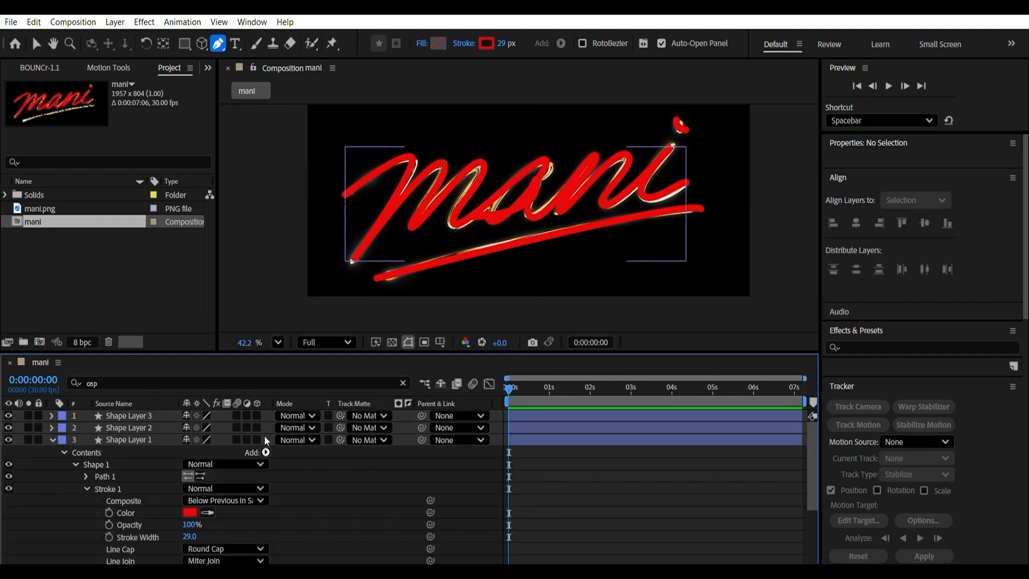
pyautogui.click(267, 349)
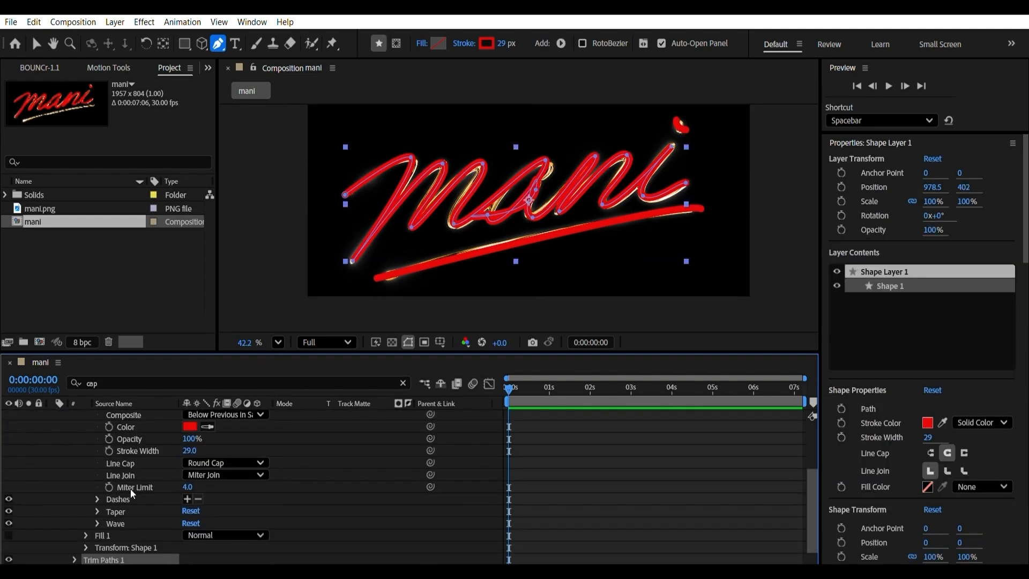
pyautogui.click(74, 559)
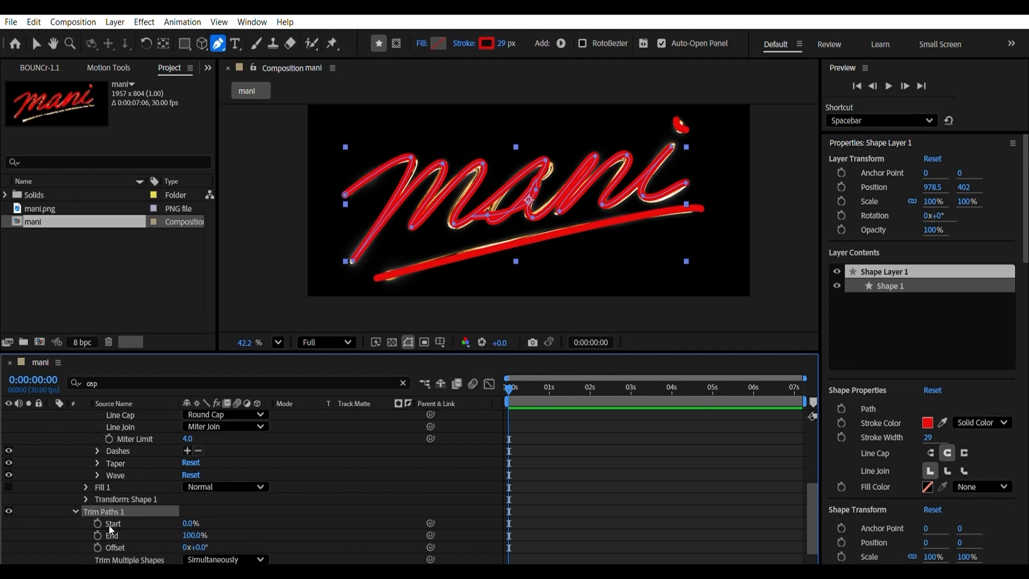
# - Keyframe the Trim Paths End of Shape Layer 1 from 2% at 0 s to 100% at about 1.2 s, with eased keyframes
pyautogui.click(98, 535)
pyautogui.moveTo(508, 534); pyautogui.dragTo(560, 524)
pyautogui.moveTo(199, 535); pyautogui.dragTo(134, 537)
pyautogui.click(578, 527)
pyautogui.moveTo(581, 530); pyautogui.dragTo(507, 515)
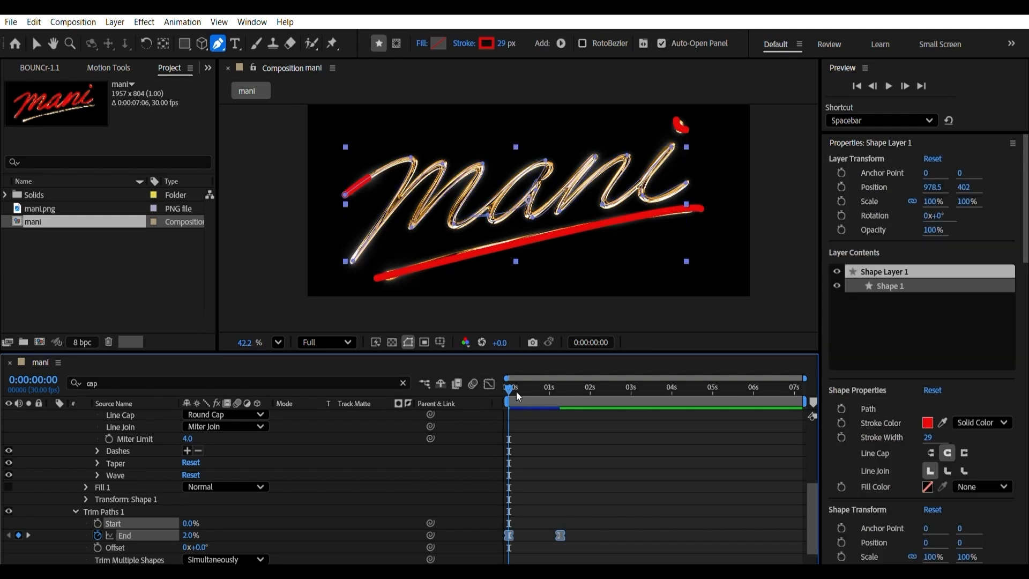
# - Extend the last End keyframe's incoming ease toward the first keyframe in the speed graph, and return to the Selection tool
pyautogui.click(489, 384)
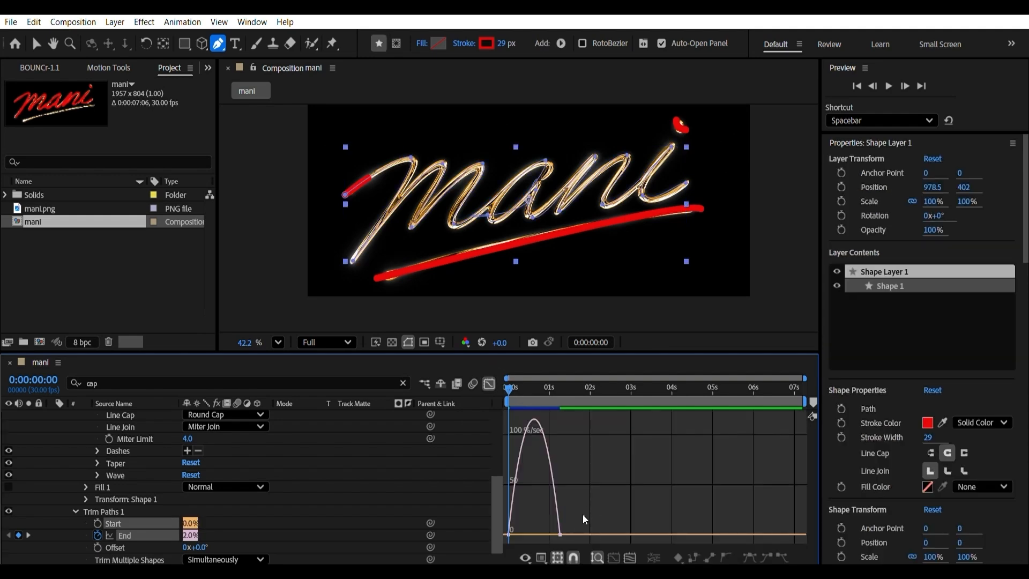
pyautogui.moveTo(583, 516); pyautogui.dragTo(484, 540)
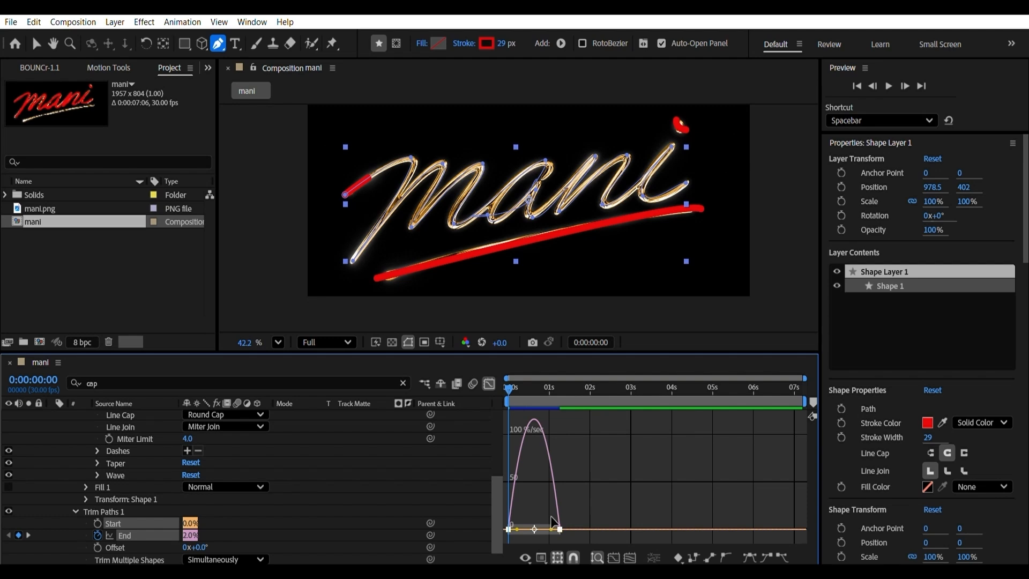
pyautogui.moveTo(551, 530); pyautogui.dragTo(508, 530)
pyautogui.click(489, 383)
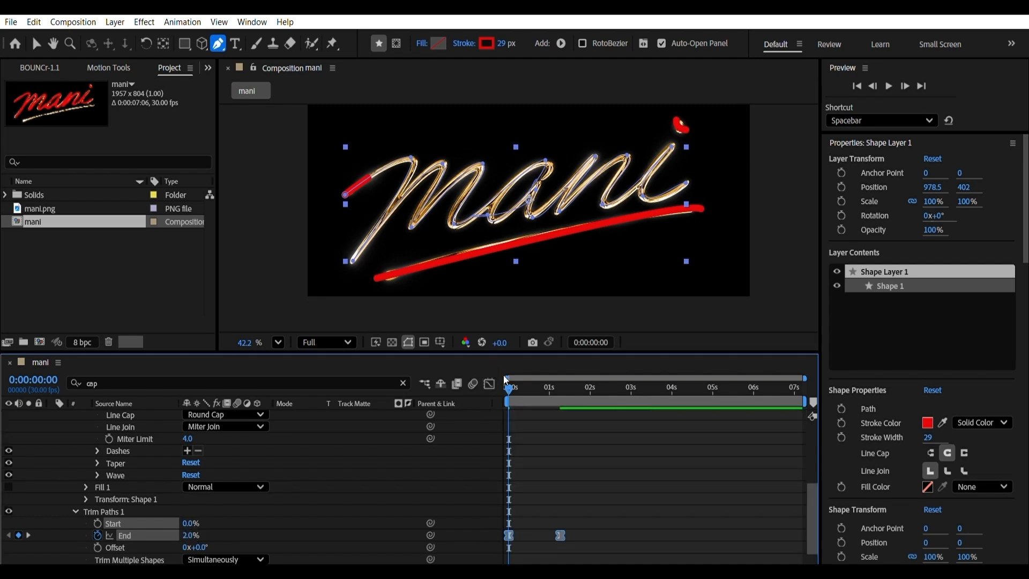
pyautogui.click(37, 43)
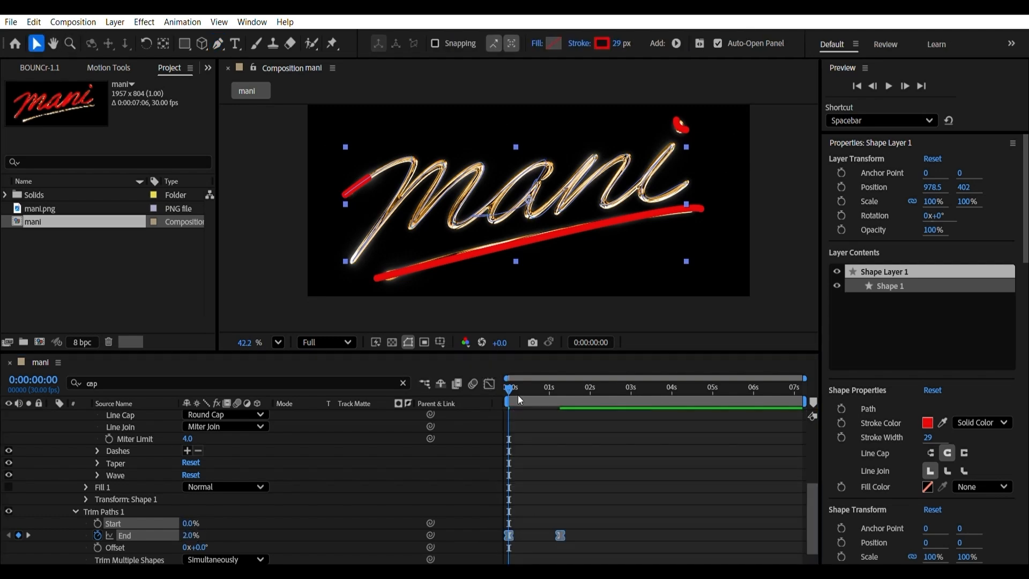
# - Preview the trimmed lettering stroke of Shape Layer 1 from the start of the composition
pyautogui.click(499, 375)
pyautogui.press('space')
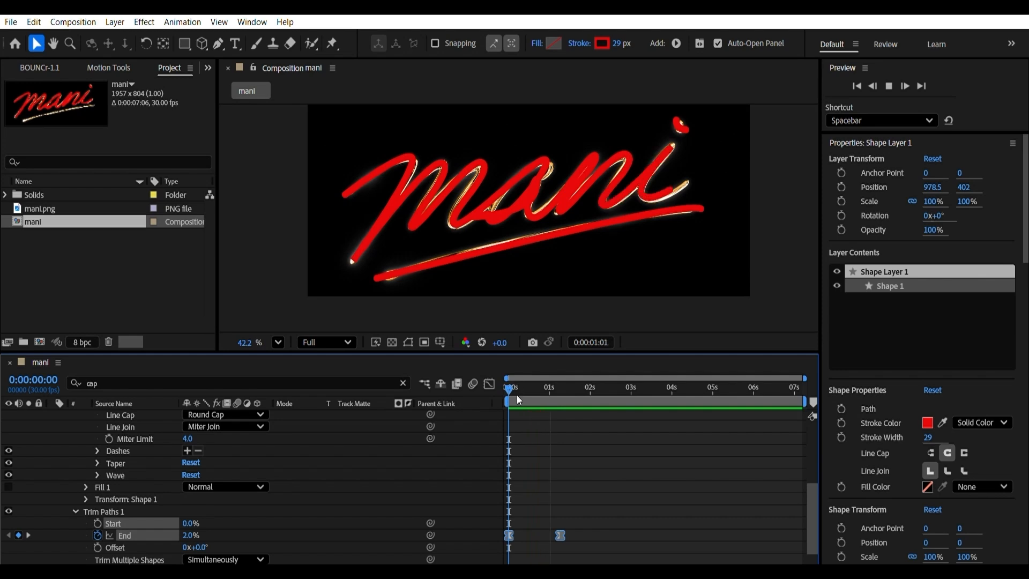
pyautogui.press('space')
# - Give Shape Layers 2 and 3 the same eased Trim Paths End animation and preview all strokes together
pyautogui.scroll(5, 75, 471)
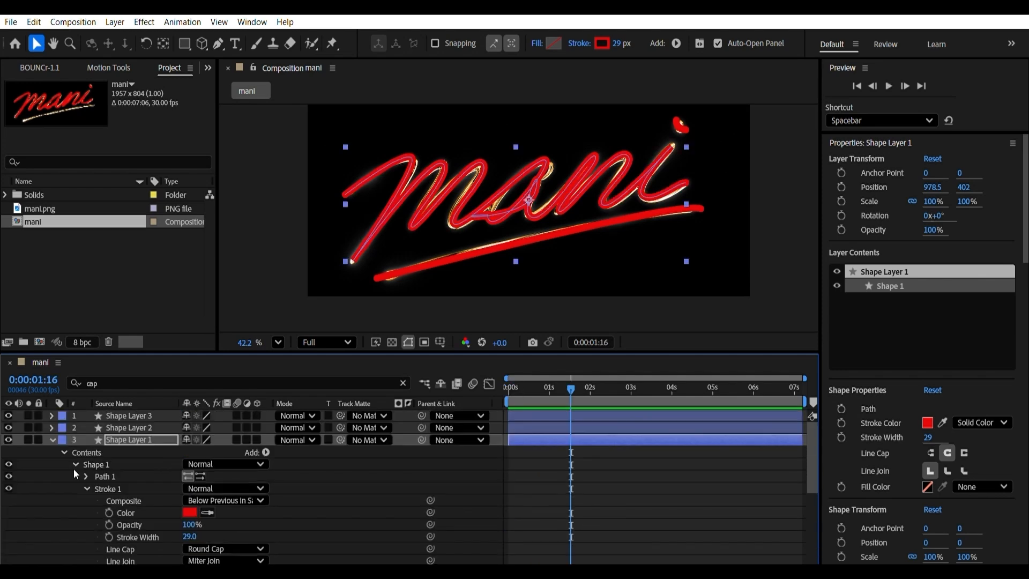
pyautogui.click(52, 439)
pyautogui.click(110, 427)
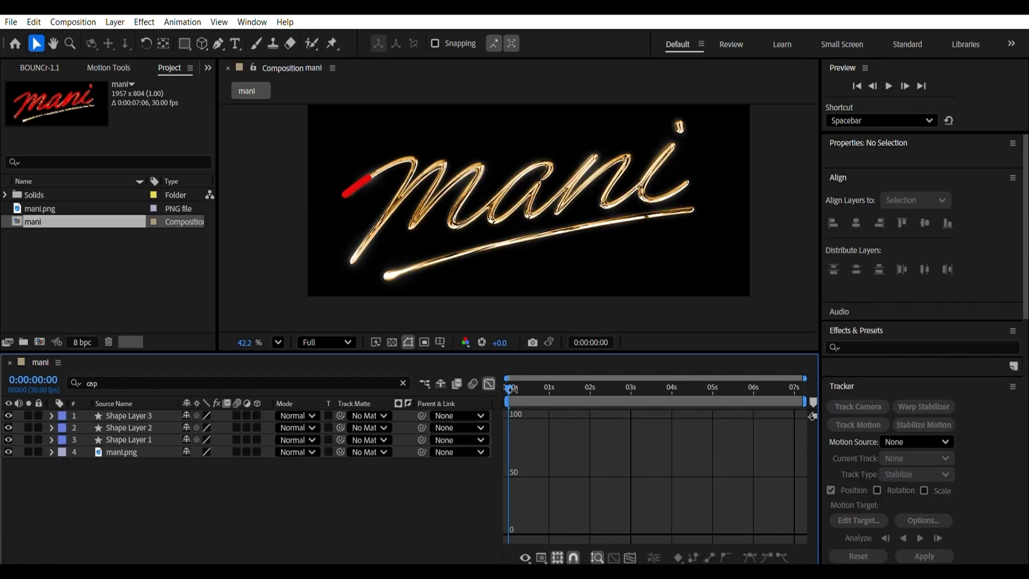
pyautogui.click(489, 384)
pyautogui.press('space')
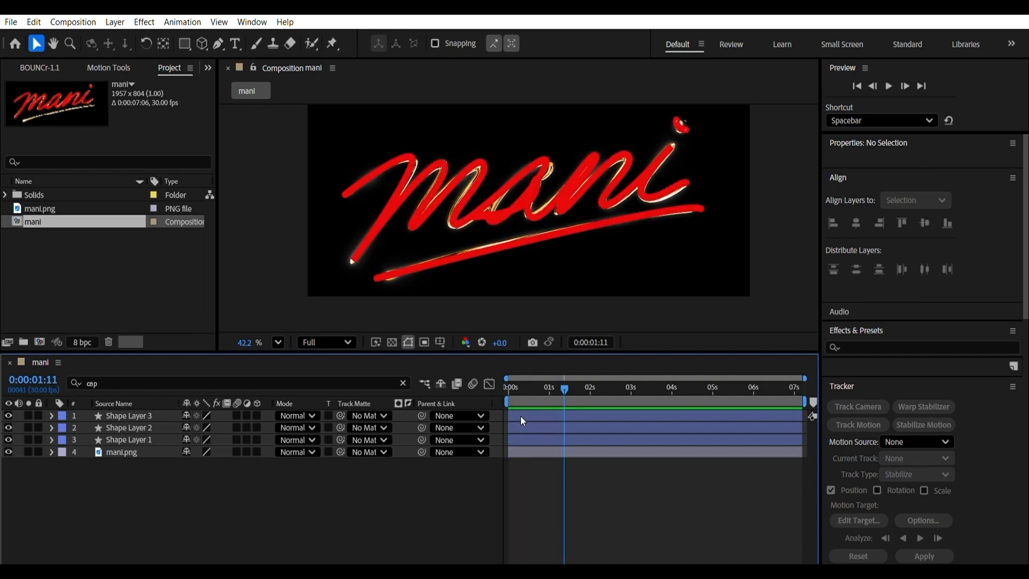
# - Offset Shape Layer 2 to start at about 0.5 s and Shape Layer 3 at about 0.8 s, and preview the timing
pyautogui.moveTo(520, 424); pyautogui.dragTo(533, 404)
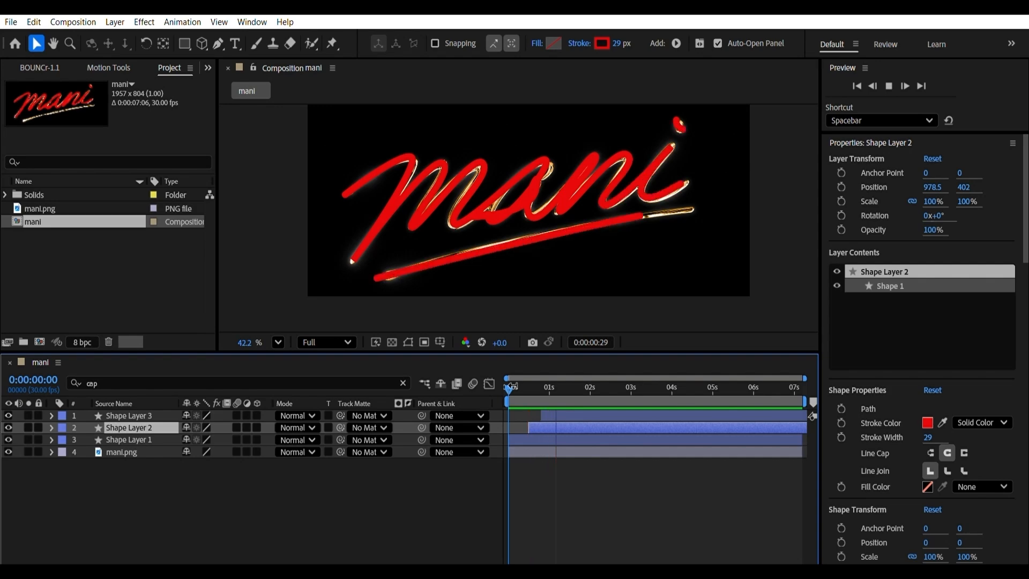
pyautogui.press('space')
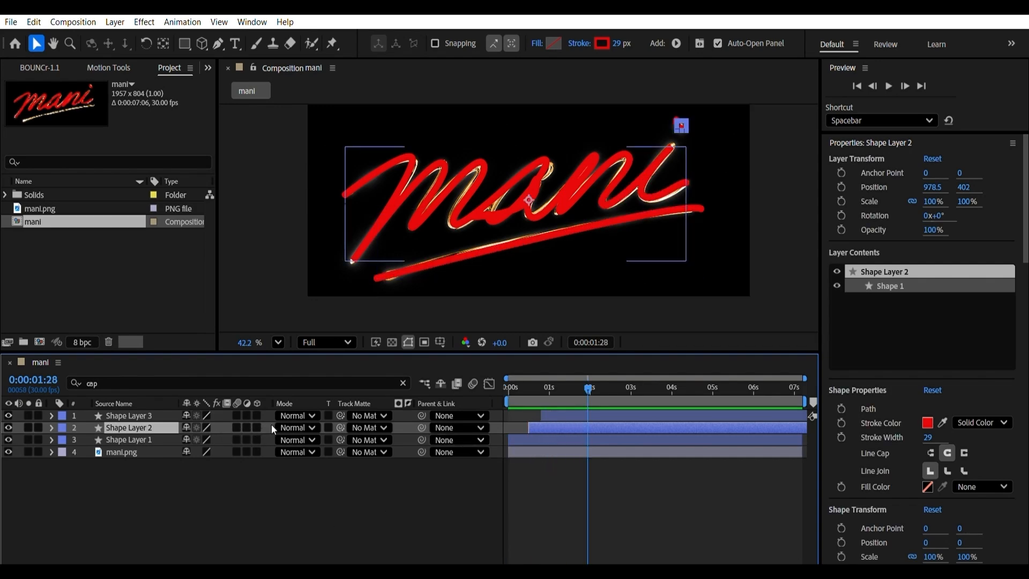
# - Precompose the three shape layers as "matte" and assign it as the track matte of mani.png, viewing the first frame
pyautogui.moveTo(271, 441); pyautogui.dragTo(268, 405)
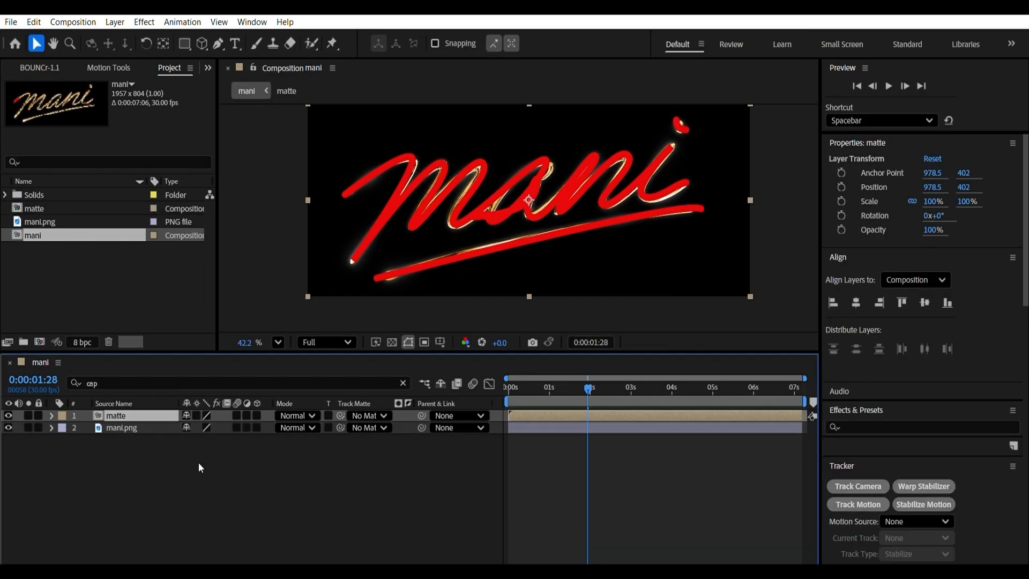
pyautogui.click(198, 462)
pyautogui.moveTo(341, 428); pyautogui.dragTo(132, 407)
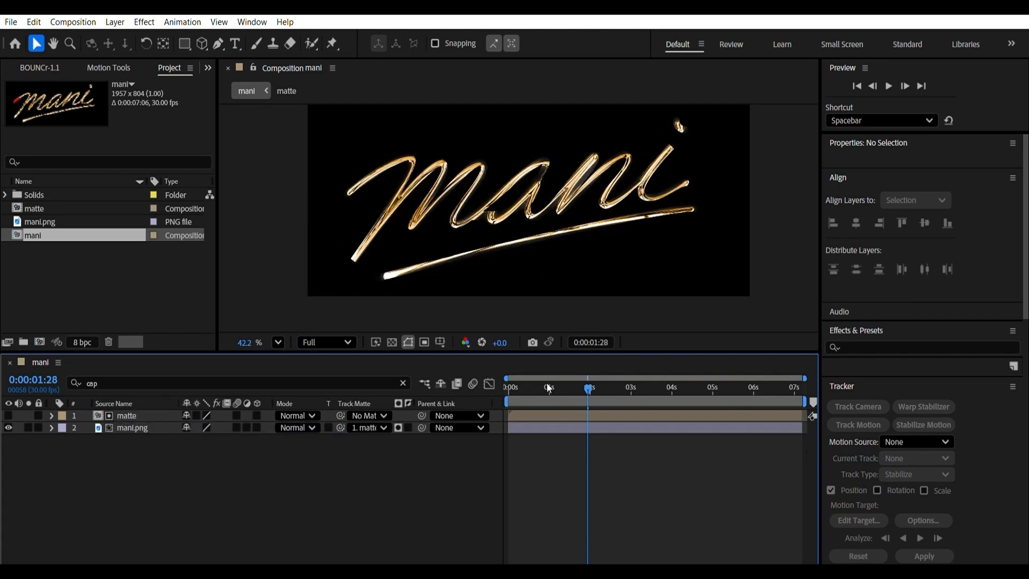
pyautogui.click(508, 387)
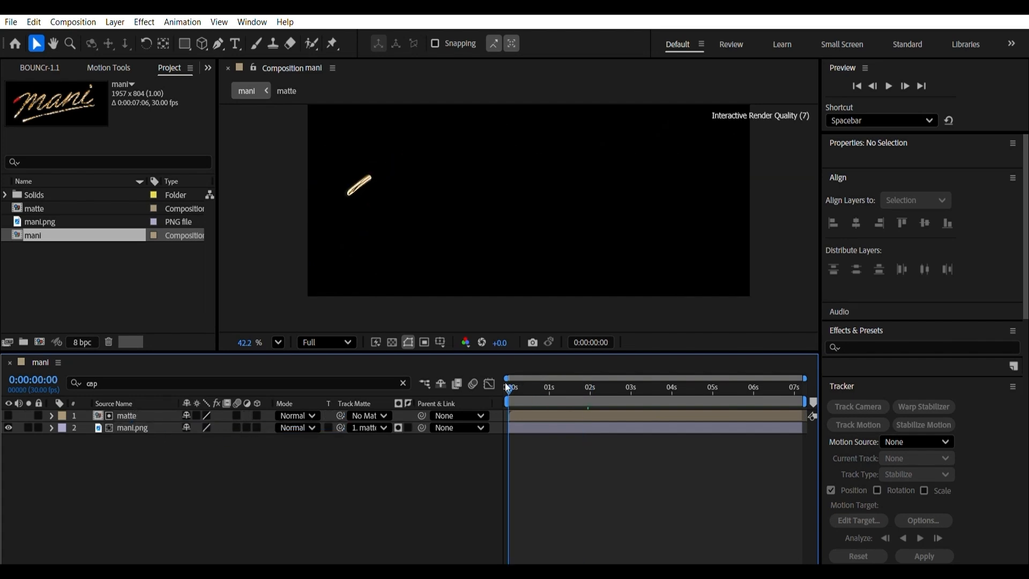
# - Preview the matted signature reveal from the first frame
pyautogui.press('space')
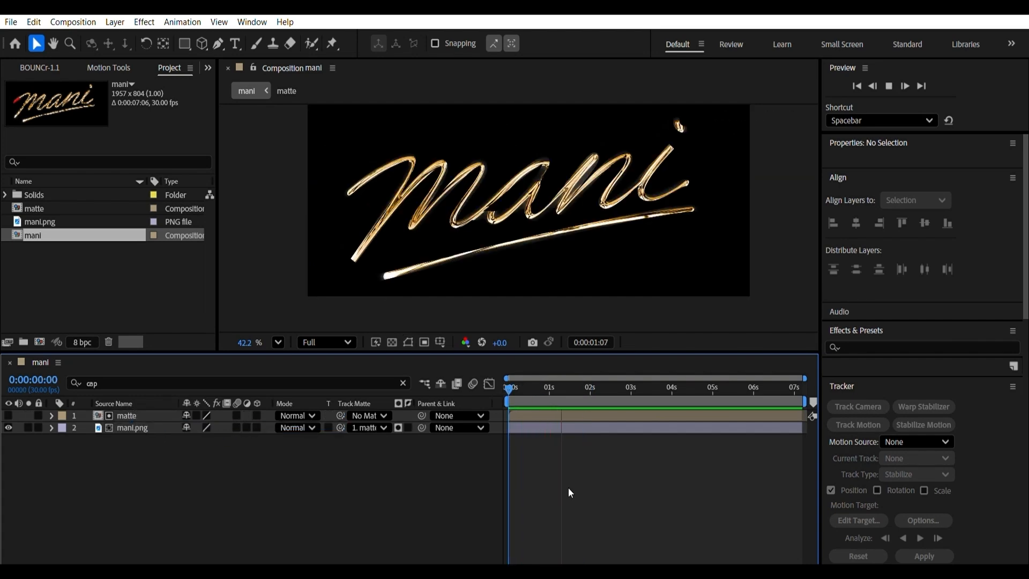
pyautogui.press('space')
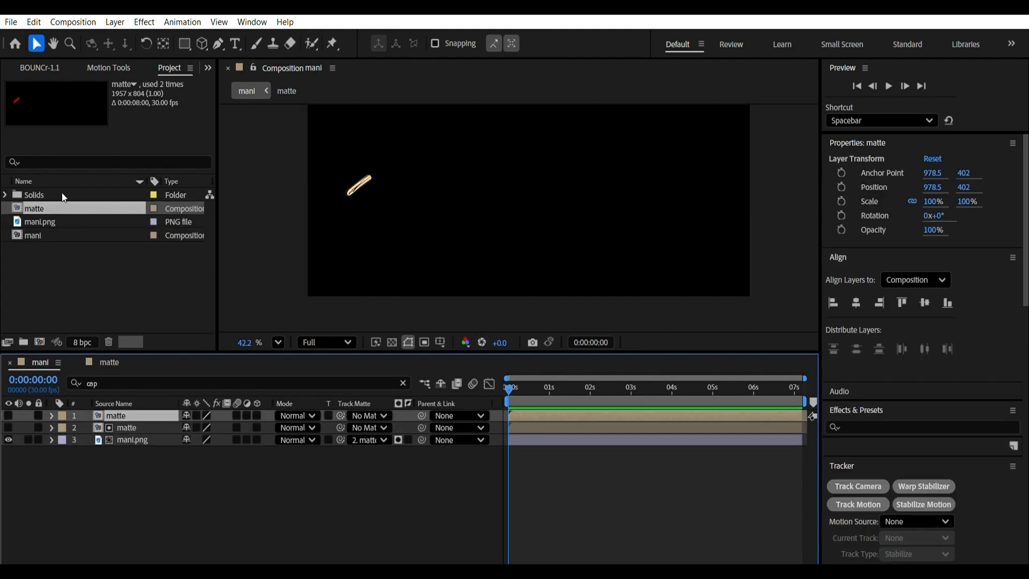
# - Duplicate the matte composition twice in the project and rename the copies "thick" and "thin"
pyautogui.hotkey('ctrl', 'd')
pyautogui.hotkey('ctrl', 'd')
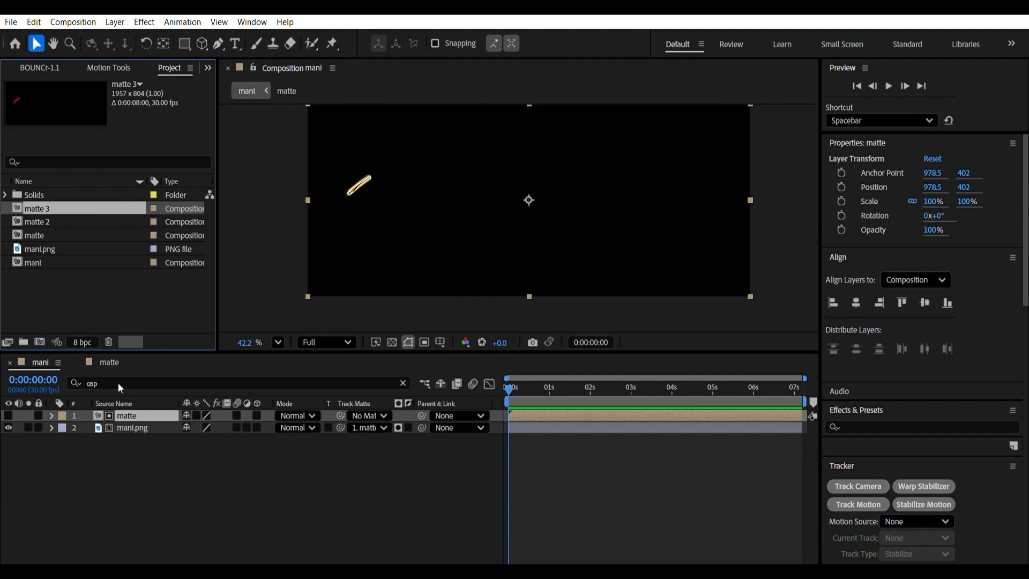
pyautogui.press('Return')
pyautogui.write('thick')
pyautogui.press('Return')
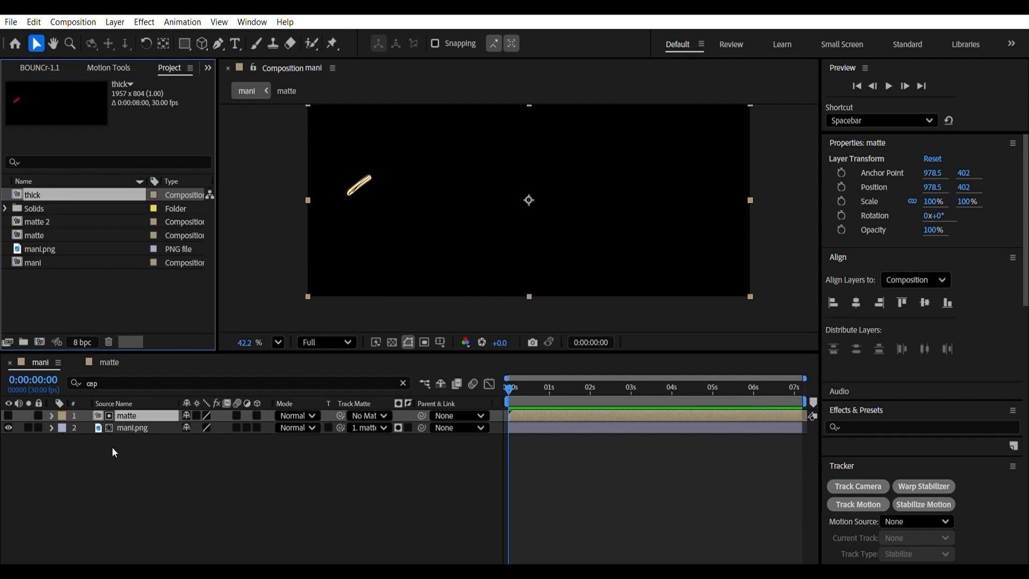
pyautogui.press('Down')
pyautogui.press('Down')
pyautogui.press('Return')
pyautogui.write('thin')
pyautogui.press('Return')
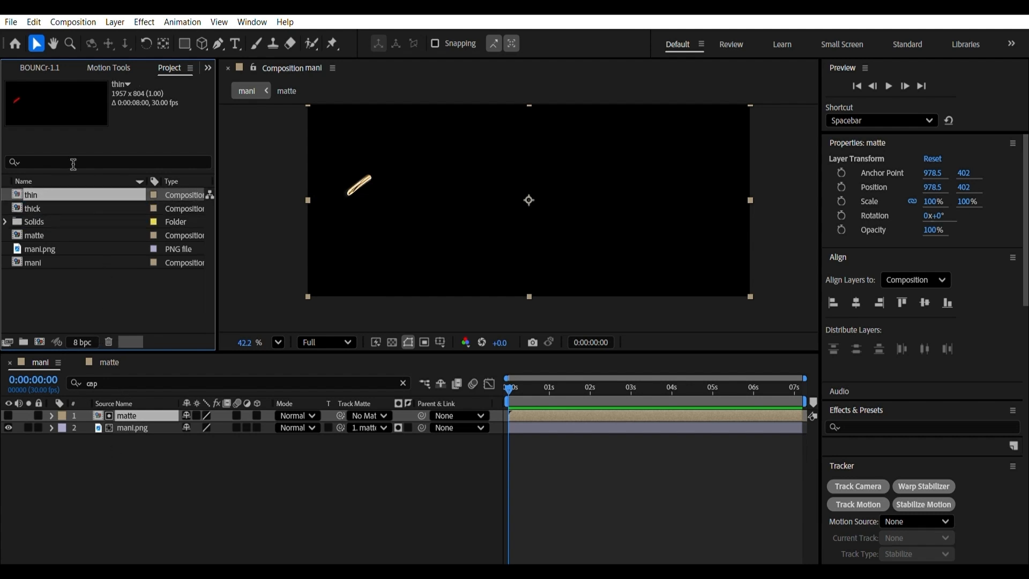
# - Add the thick and thin compositions to the mani timeline above the matte layer, with thick on top
pyautogui.hotkey('shift', 'Down')
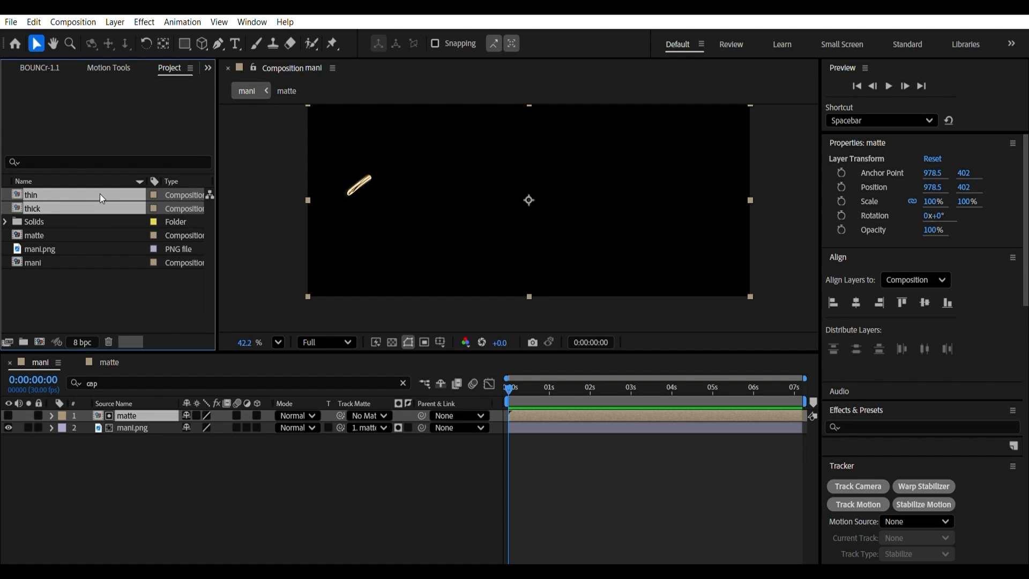
pyautogui.moveTo(100, 194)
pyautogui.mouseDown()
pyautogui.moveTo(141, 405)
pyautogui.moveTo(129, 397)
pyautogui.mouseUp()
pyautogui.click(134, 478)
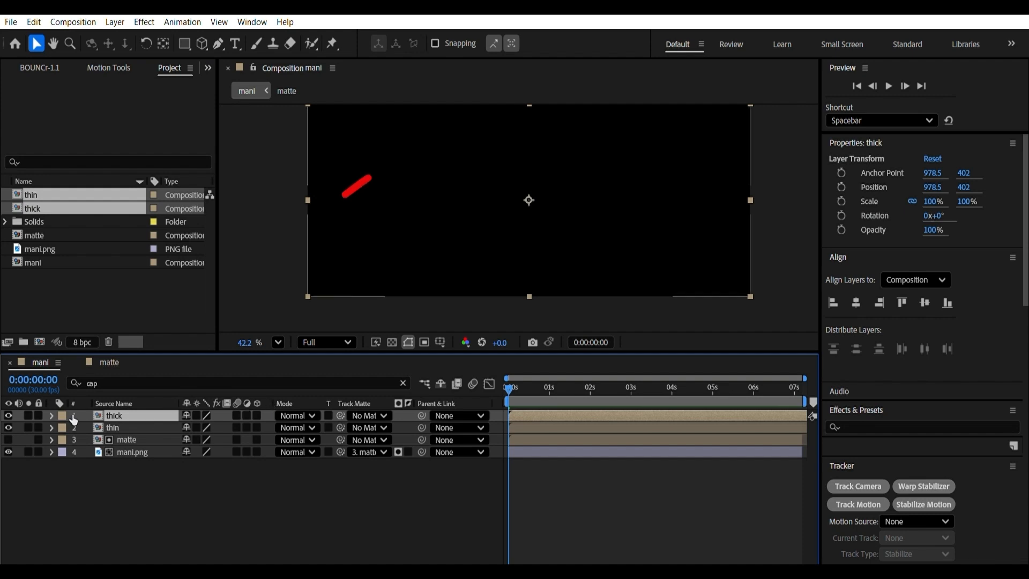
# - Set the thick layer as the track matte of the thin layer and invert the matte
pyautogui.press('space')
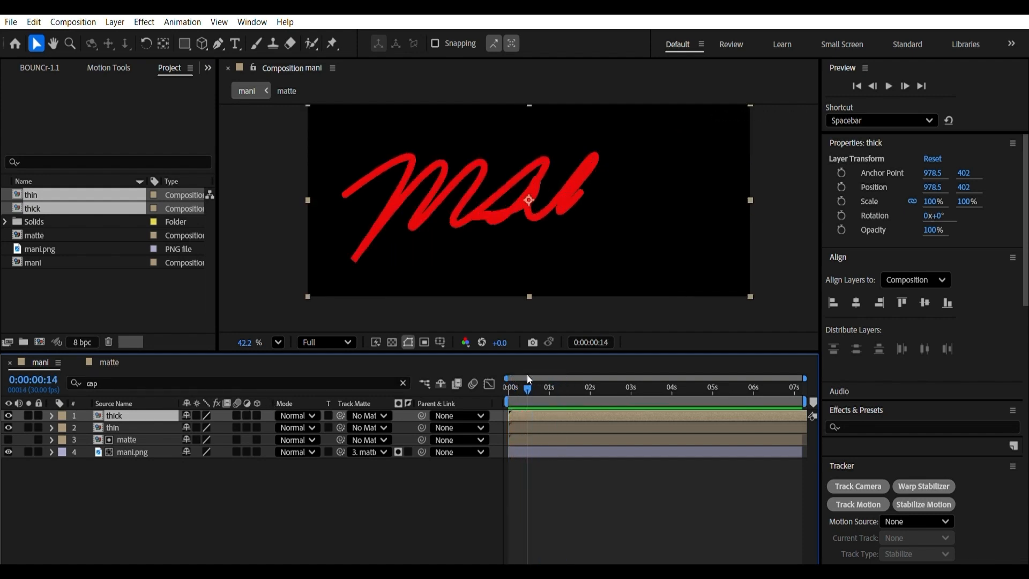
pyautogui.press('space')
pyautogui.moveTo(340, 427); pyautogui.dragTo(126, 407)
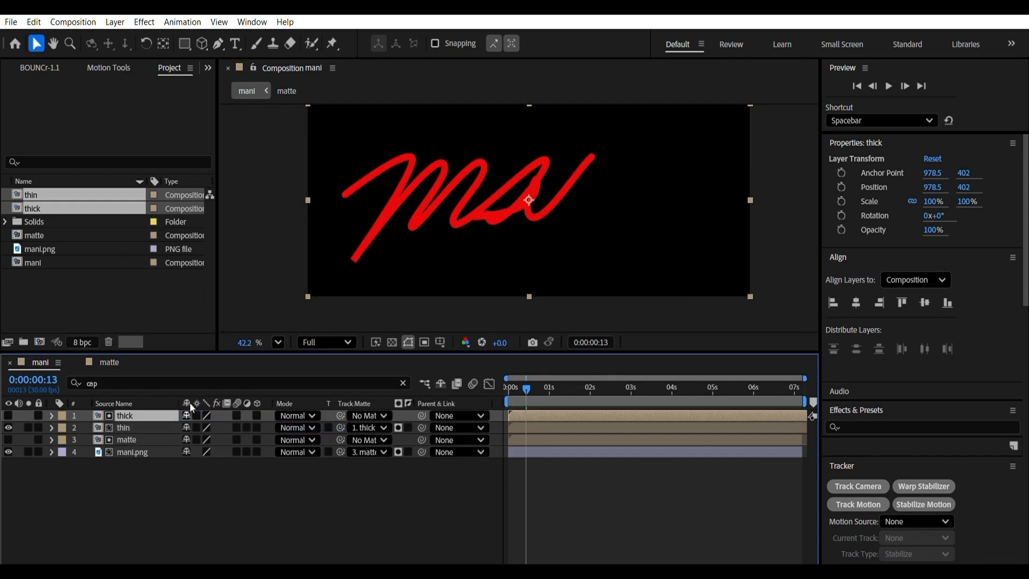
pyautogui.click(409, 427)
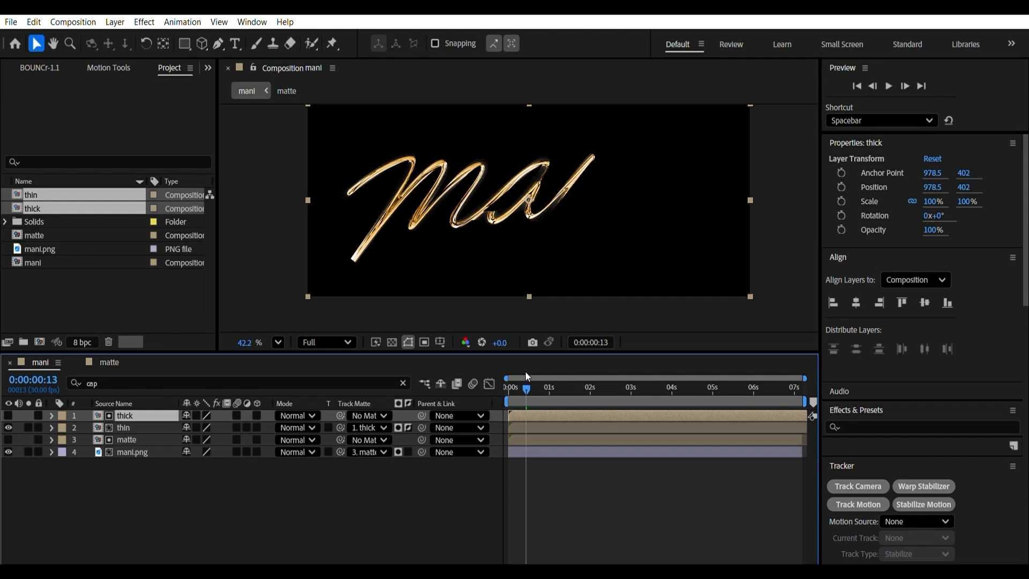
# - Offset the thick layer about two frames later so thin leads the reveal as a short red stroke, and preview the timing
pyautogui.press('space')
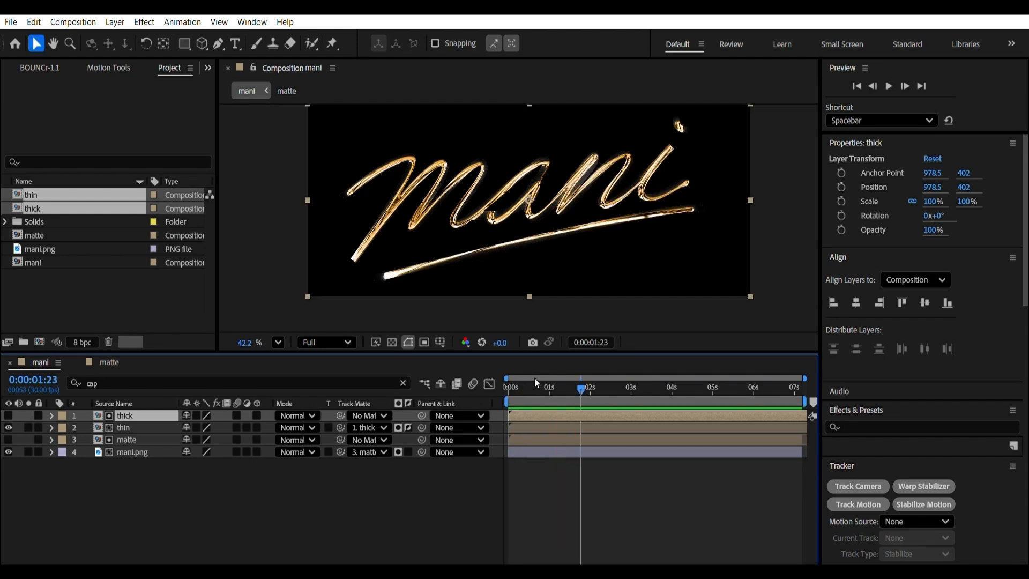
pyautogui.click(515, 376)
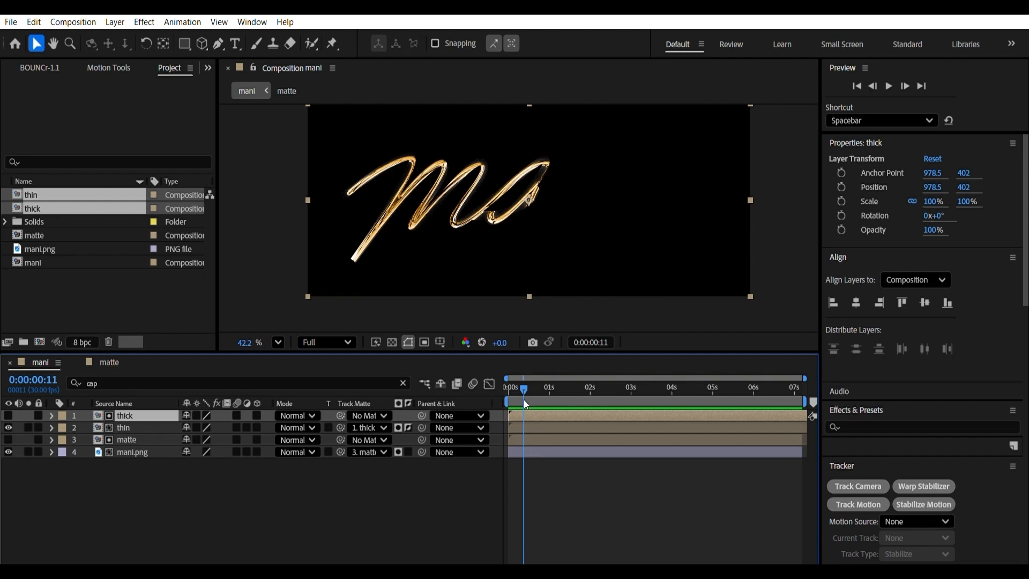
pyautogui.click(521, 381)
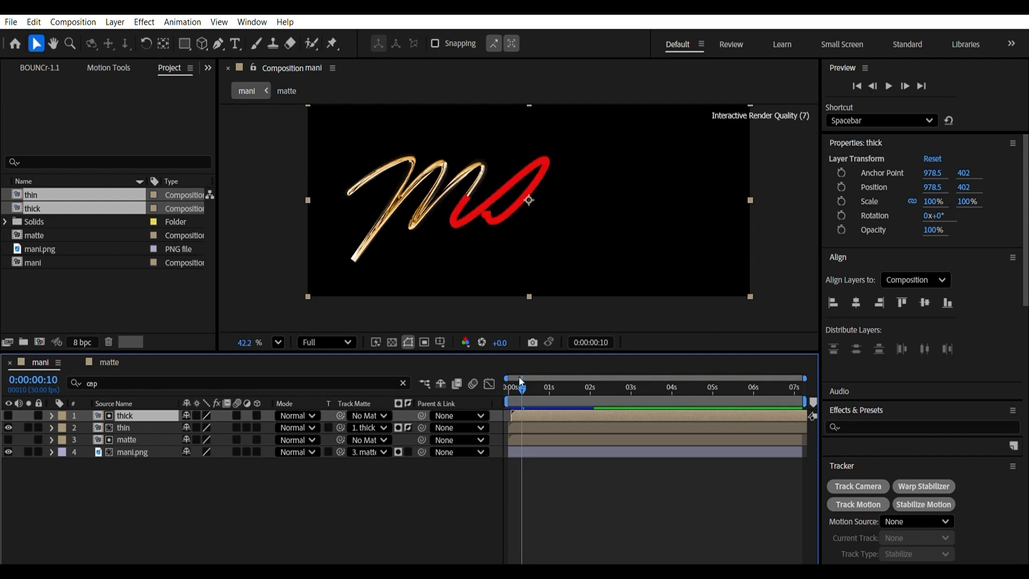
pyautogui.press('space')
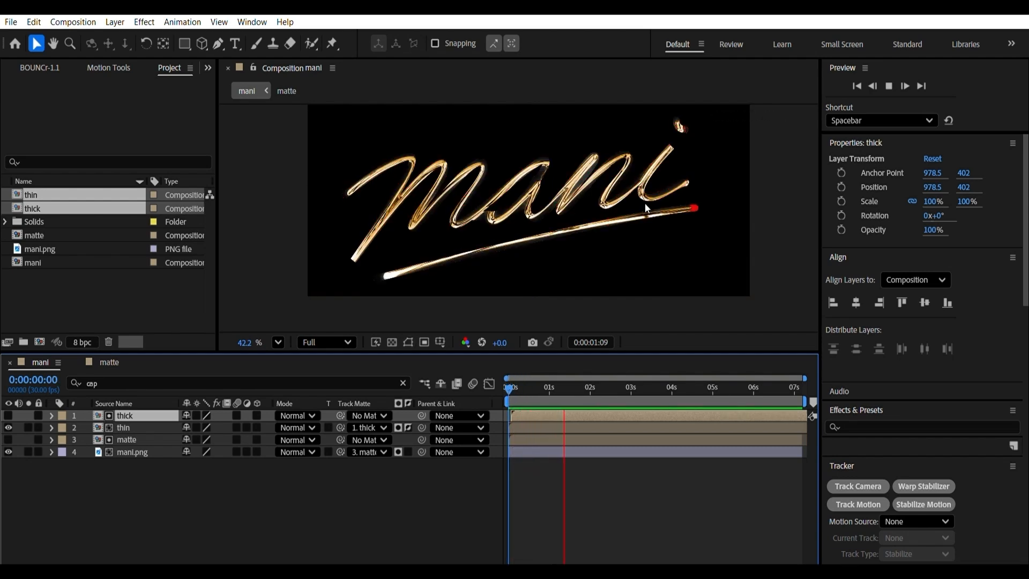
pyautogui.click(516, 379)
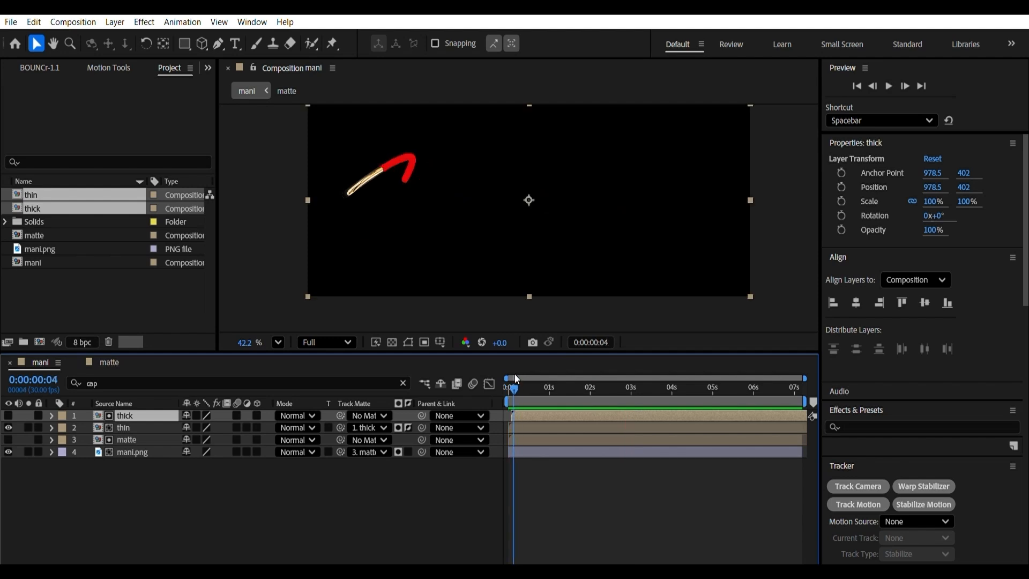
pyautogui.moveTo(514, 373); pyautogui.dragTo(512, 375)
pyautogui.press('space')
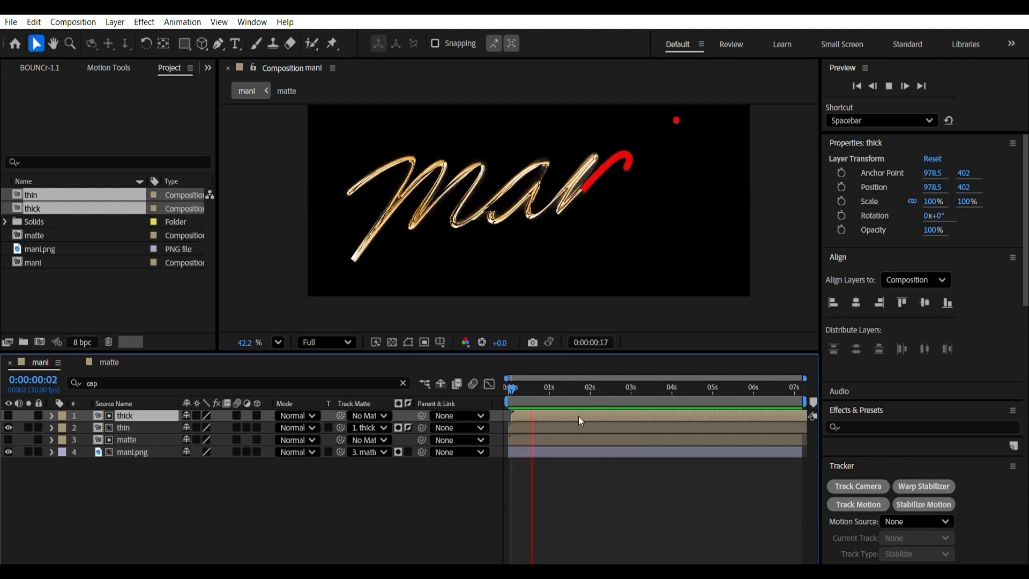
pyautogui.moveTo(571, 390); pyautogui.dragTo(518, 370)
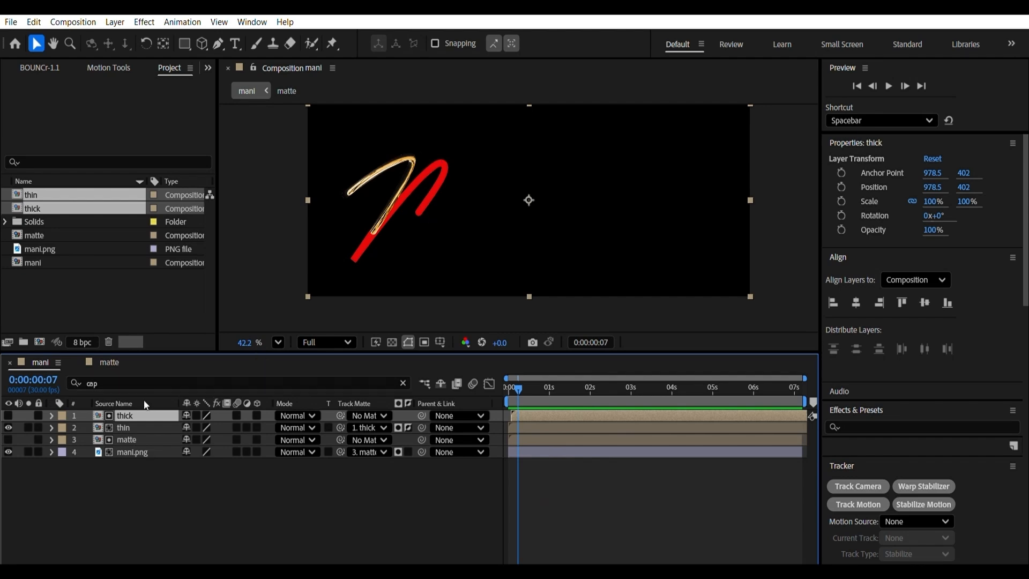
# - Apply a Fill effect to the thin layer with a gold colour sampled from the lettering, and preview it from the start
pyautogui.click(144, 426)
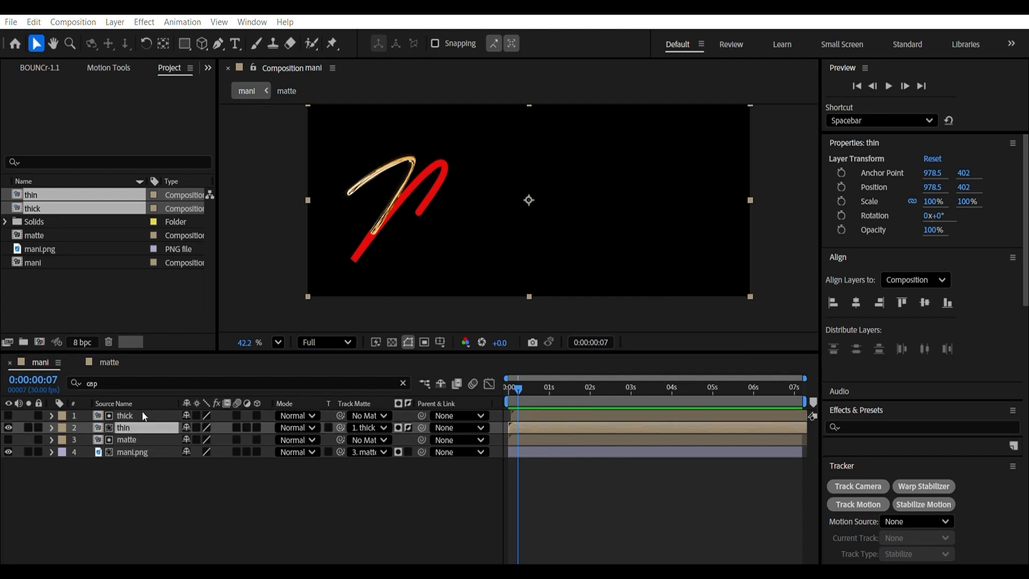
pyautogui.hotkey('ctrl', 'alt', 'shift', 'e')
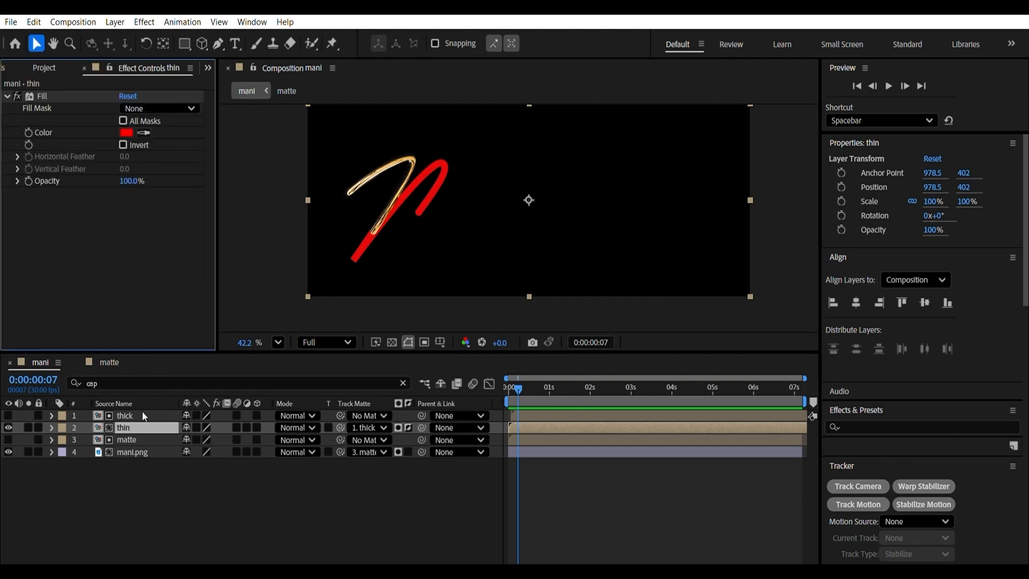
pyautogui.click(143, 133)
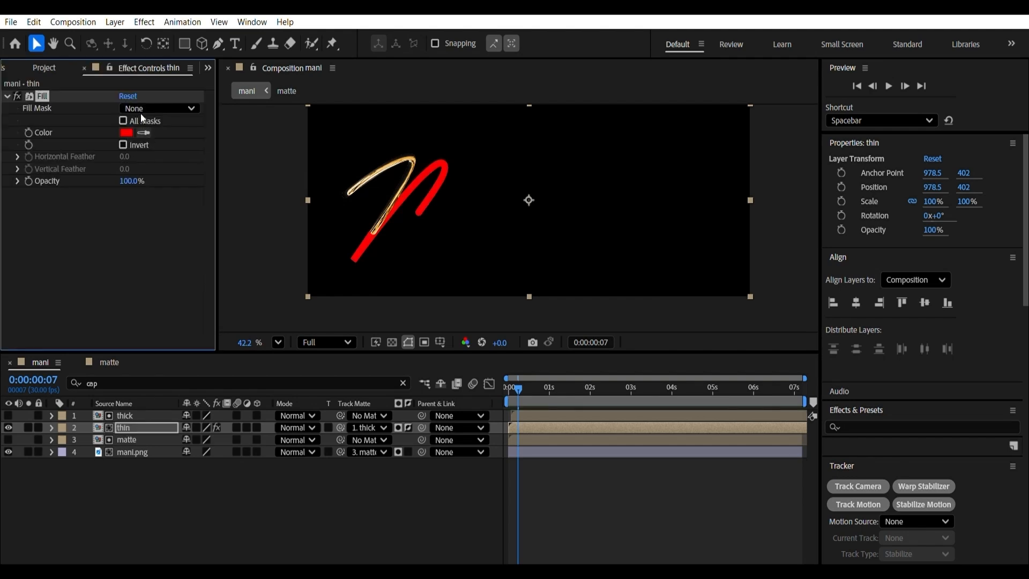
pyautogui.click(394, 160)
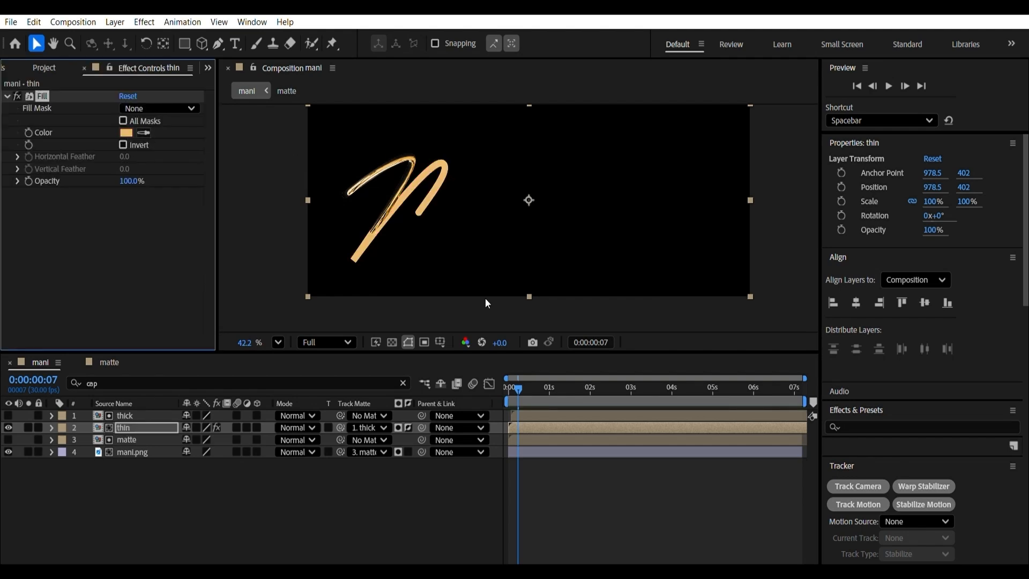
pyautogui.moveTo(519, 371); pyautogui.dragTo(501, 367)
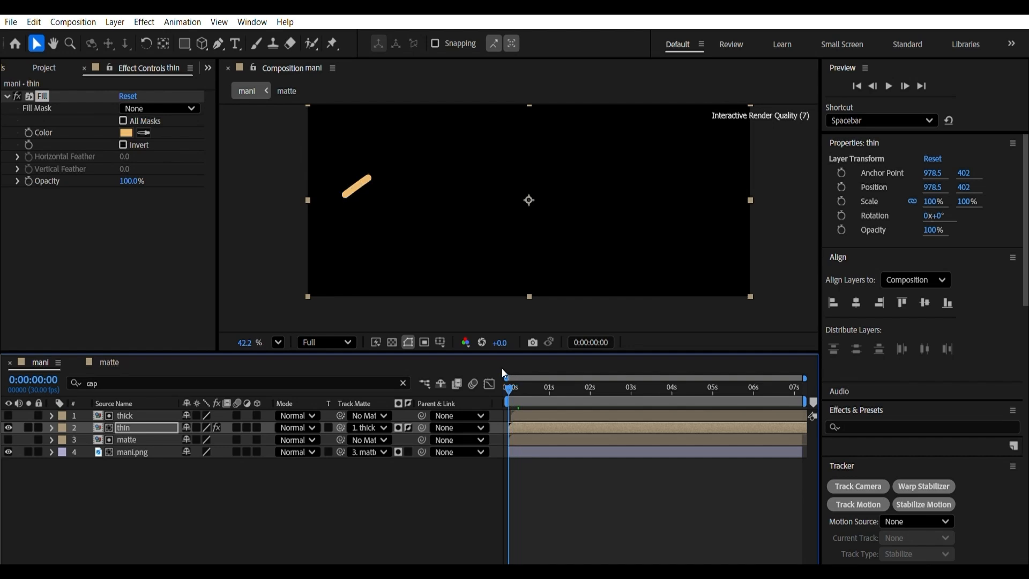
pyautogui.press('space')
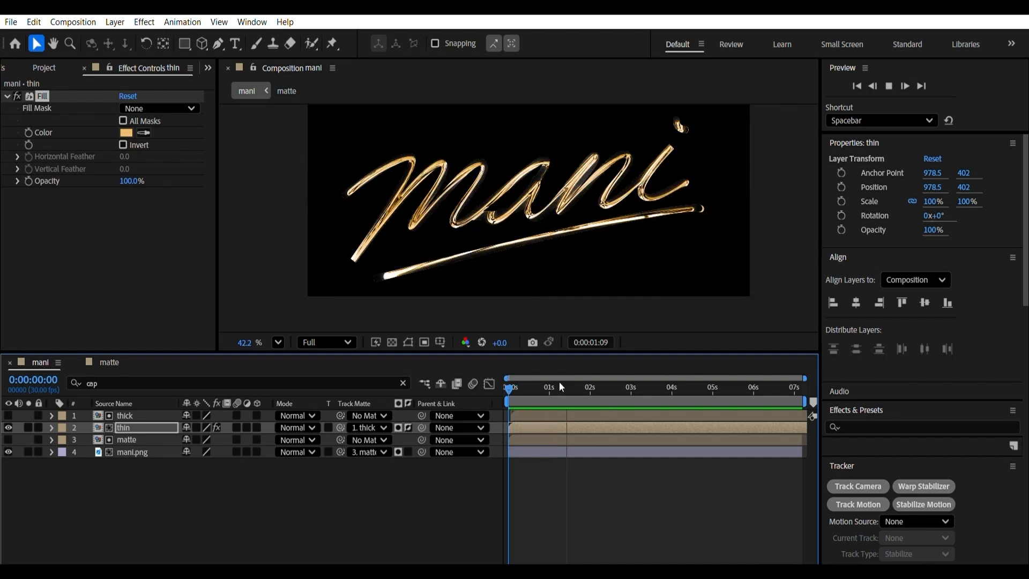
pyautogui.press('space')
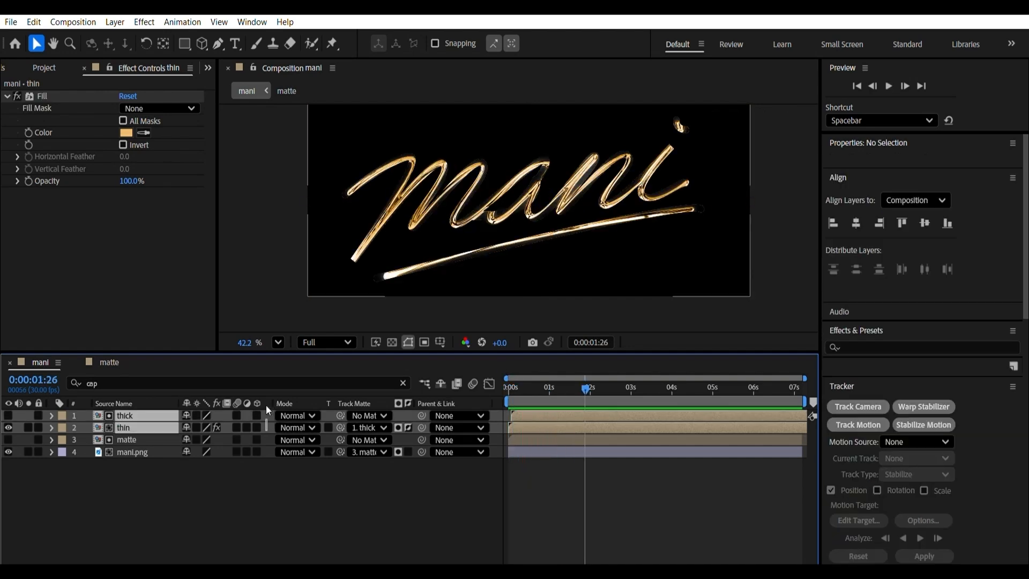
# - Precompose the thick and thin layers together as "glow"
pyautogui.keyDown('ctrl'); pyautogui.click(163, 409); pyautogui.keyUp('ctrl')
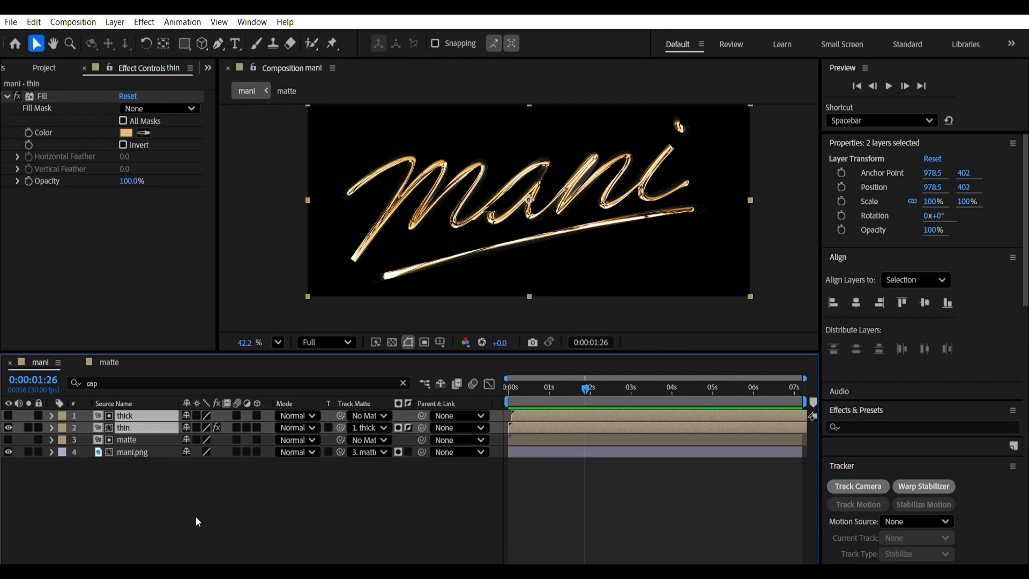
pyautogui.hotkey('ctrl', 'shift', 'c')
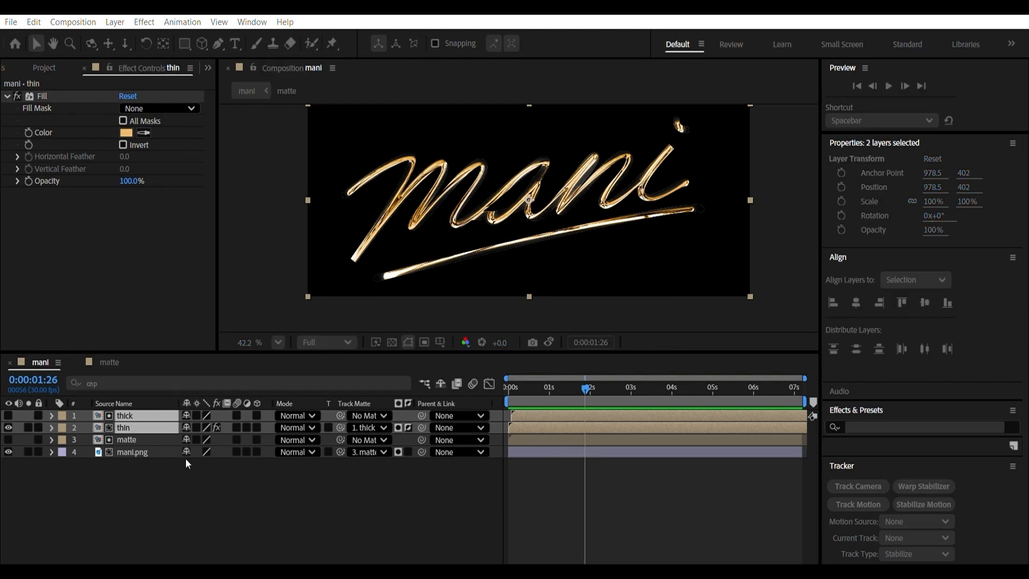
pyautogui.press('Return')
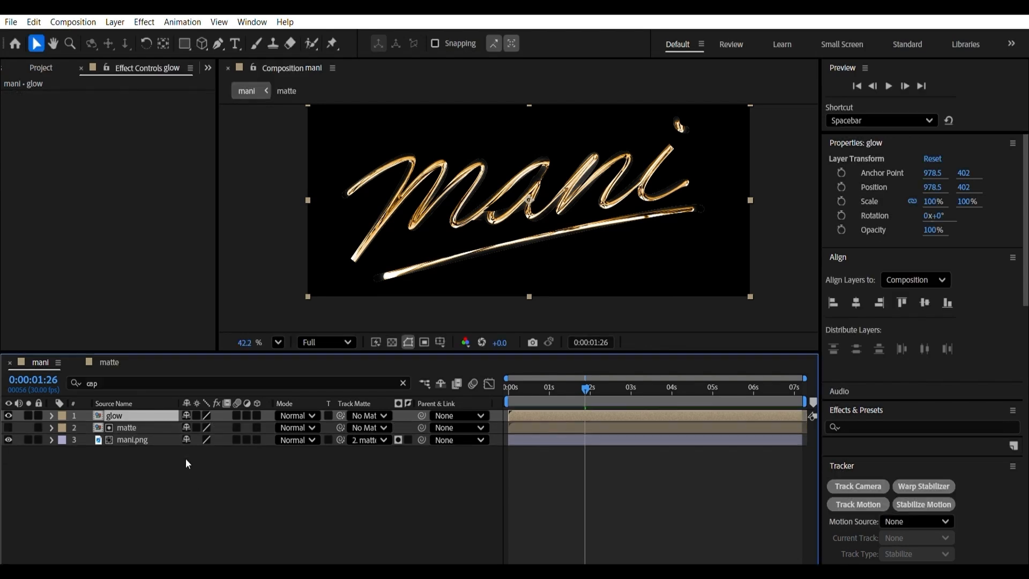
# - Apply a Glow effect to the glow layer with radius 29 and intensity 0.8, and preview the writing
pyautogui.moveTo(522, 375); pyautogui.dragTo(510, 374)
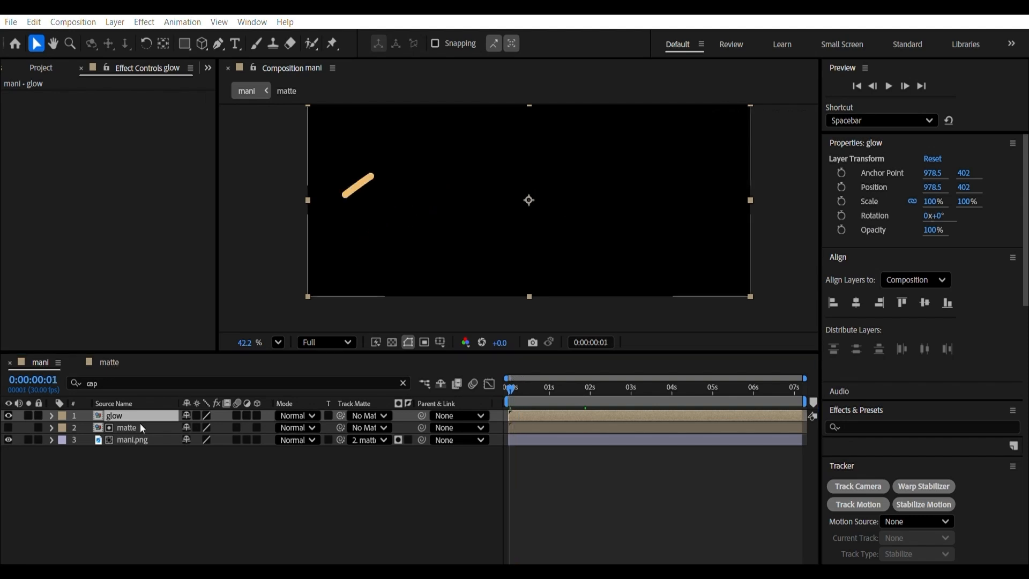
pyautogui.hotkey('ctrl', 'alt', 'shift', 'e')
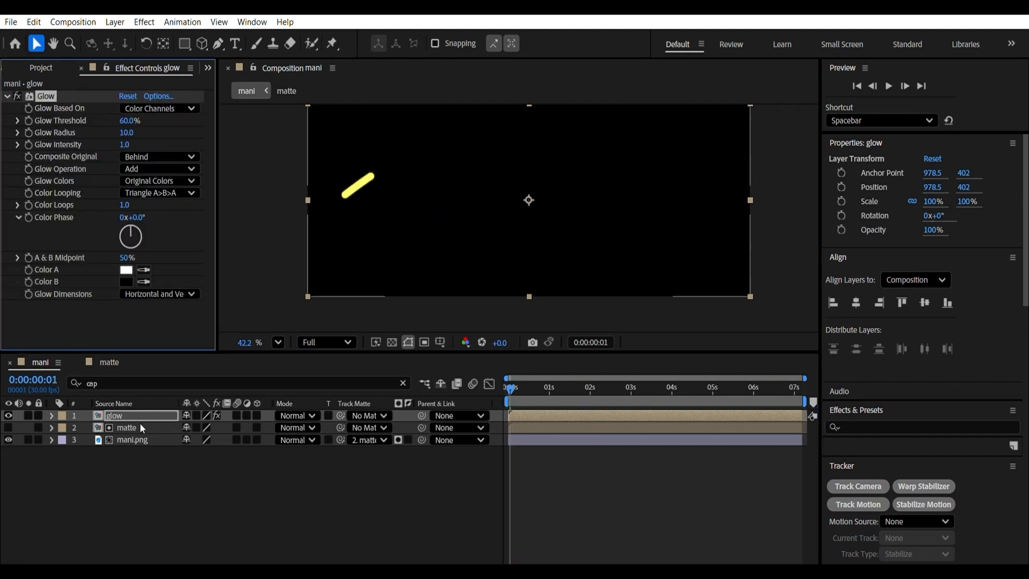
pyautogui.moveTo(126, 144)
pyautogui.mouseDown()
pyautogui.moveTo(126, 129)
pyautogui.moveTo(137, 133)
pyautogui.mouseUp()
pyautogui.press('space')
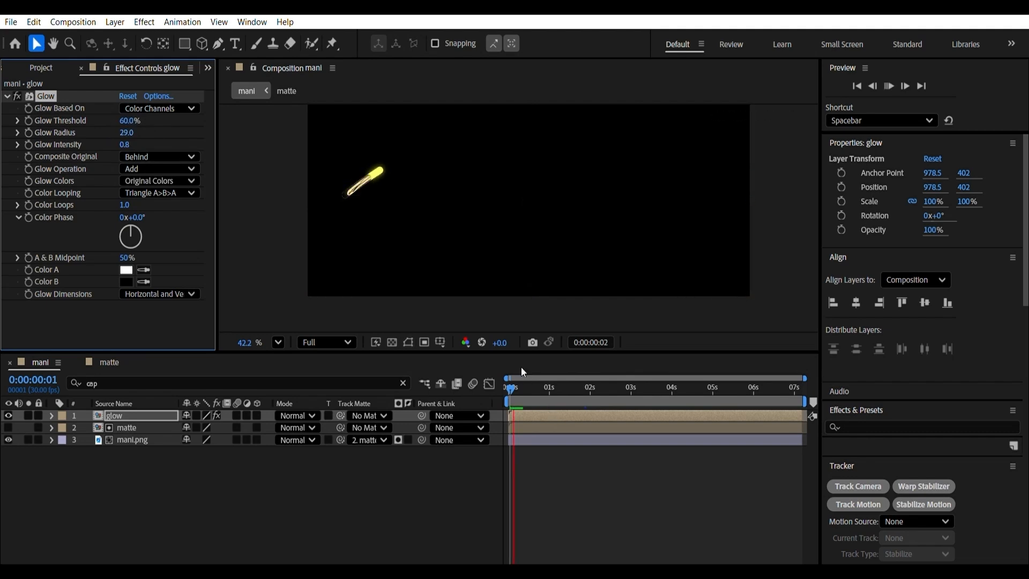
pyautogui.press('space')
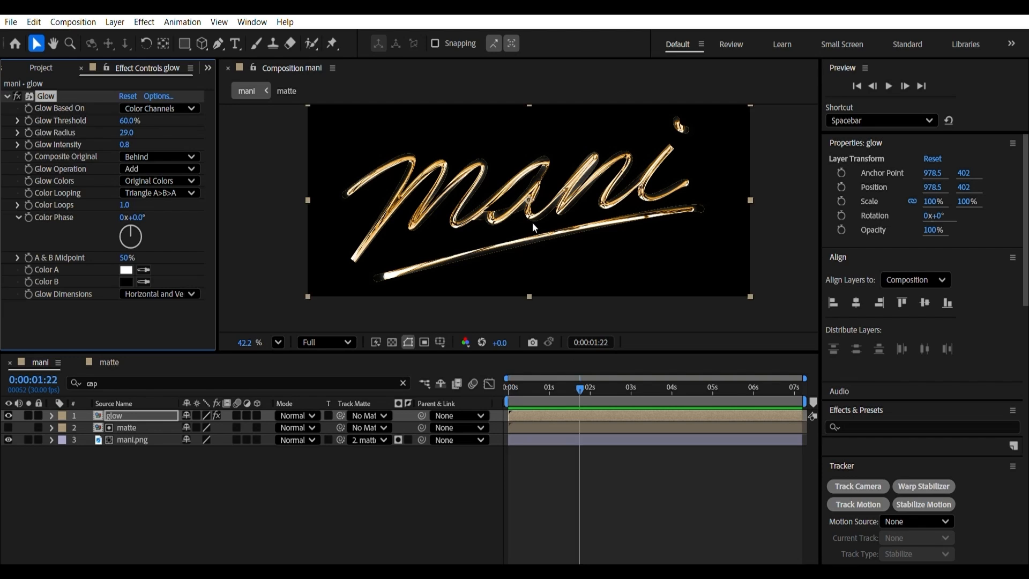
# - Add a null object at 0:00:01:03 and parent the glow, matte and mani.png layers to it
pyautogui.scroll(-2, 534, 228)
pyautogui.scroll(1, 533, 227)
pyautogui.moveTo(555, 385)
pyautogui.mouseDown()
pyautogui.moveTo(491, 393)
pyautogui.moveTo(618, 395)
pyautogui.moveTo(553, 393)
pyautogui.mouseUp()
pyautogui.hotkey('ctrl', 'alt', 'shift', 'y')
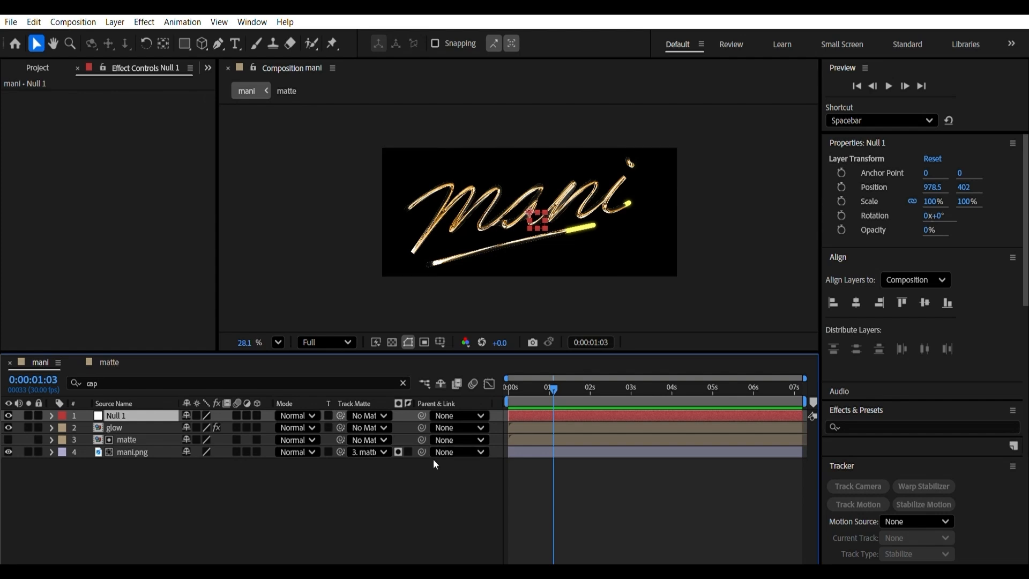
pyautogui.moveTo(432, 459); pyautogui.dragTo(362, 424)
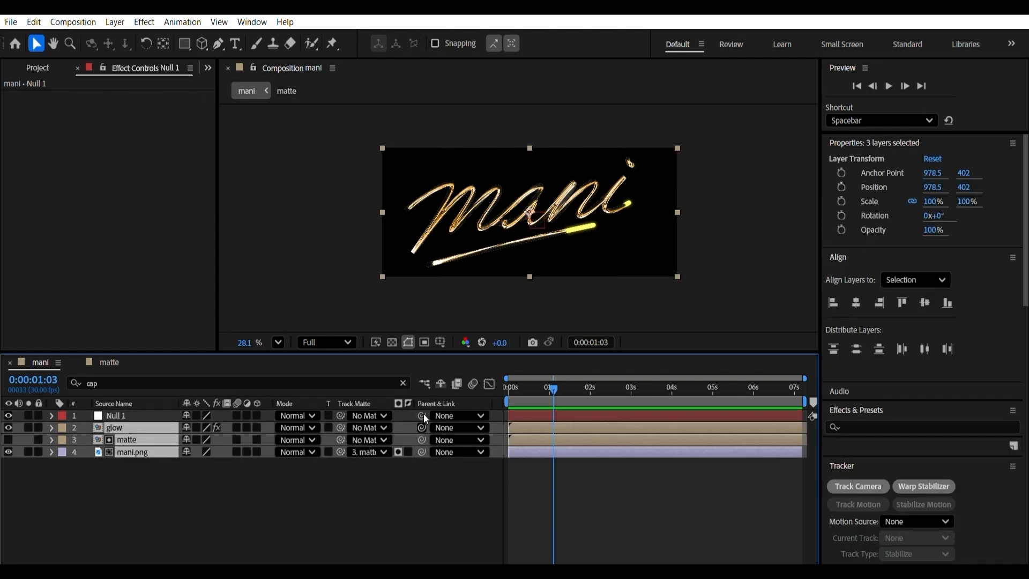
pyautogui.moveTo(423, 413); pyautogui.dragTo(143, 405)
# - Animate the null's Scale with keyframes of 100% near the end of the timeline and 92% at 0:00:00:01
pyautogui.click(143, 405)
pyautogui.press('p')
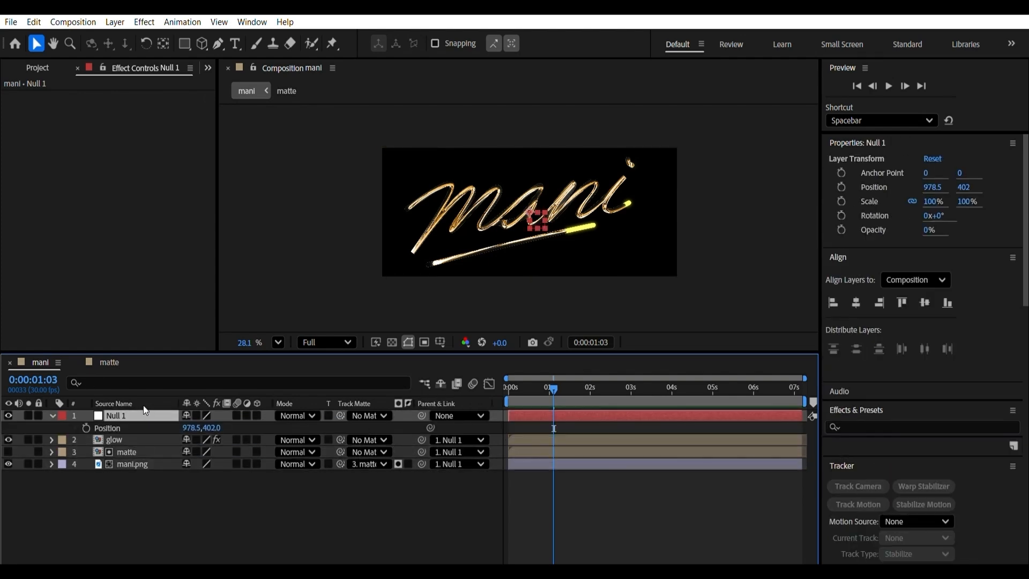
pyautogui.press('s')
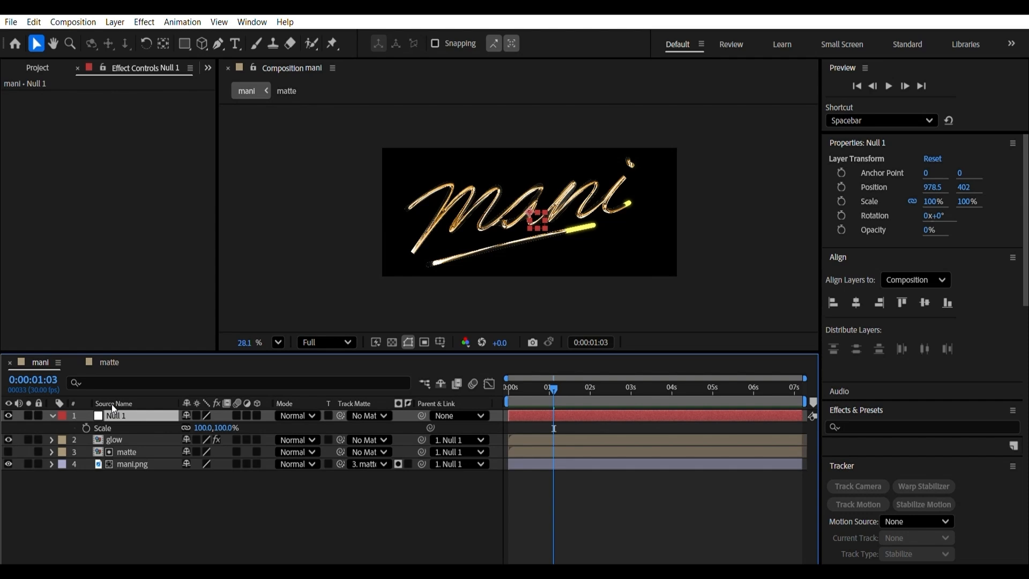
pyautogui.click(86, 428)
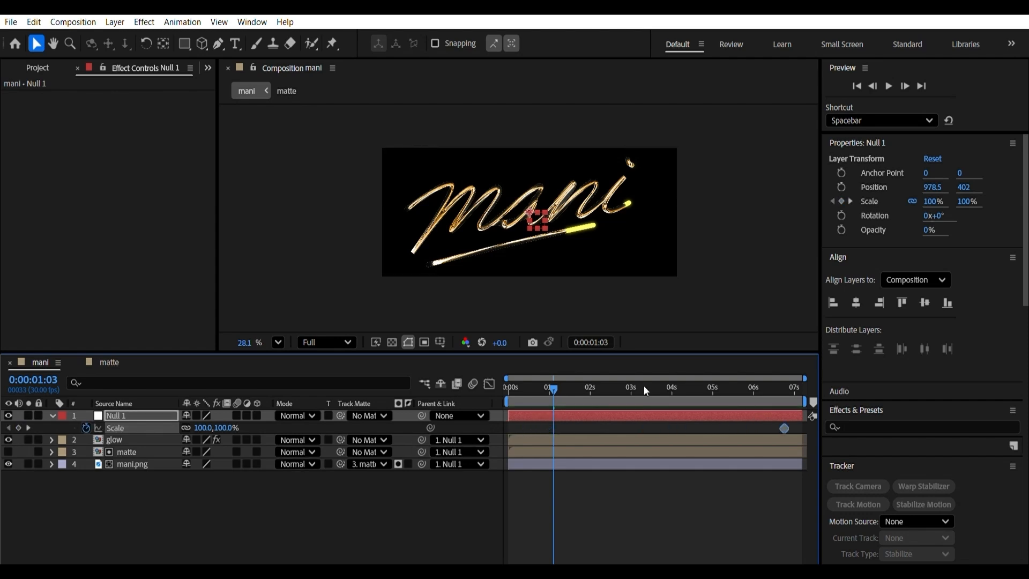
pyautogui.moveTo(554, 388); pyautogui.dragTo(510, 388)
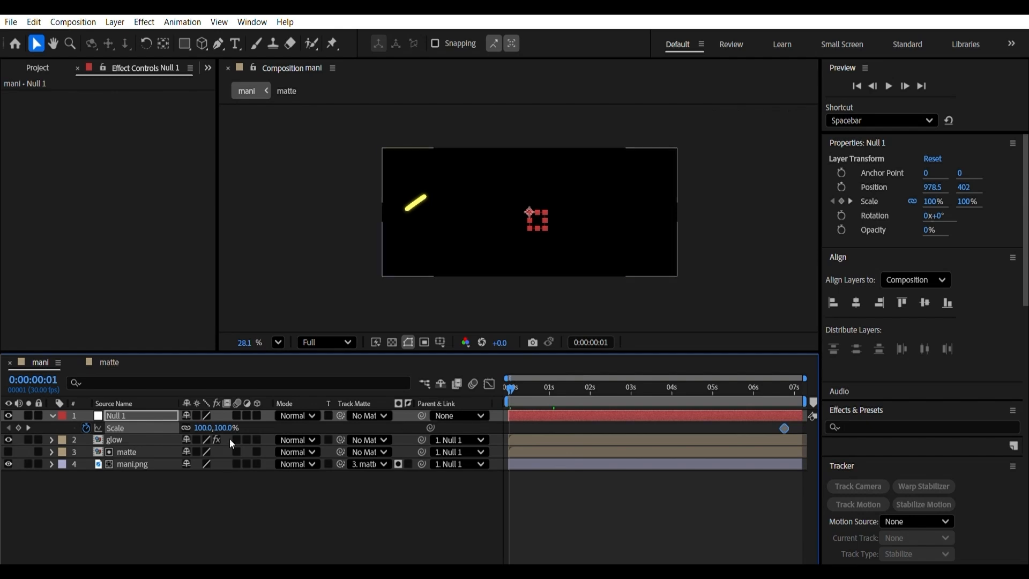
pyautogui.moveTo(230, 428); pyautogui.dragTo(219, 417)
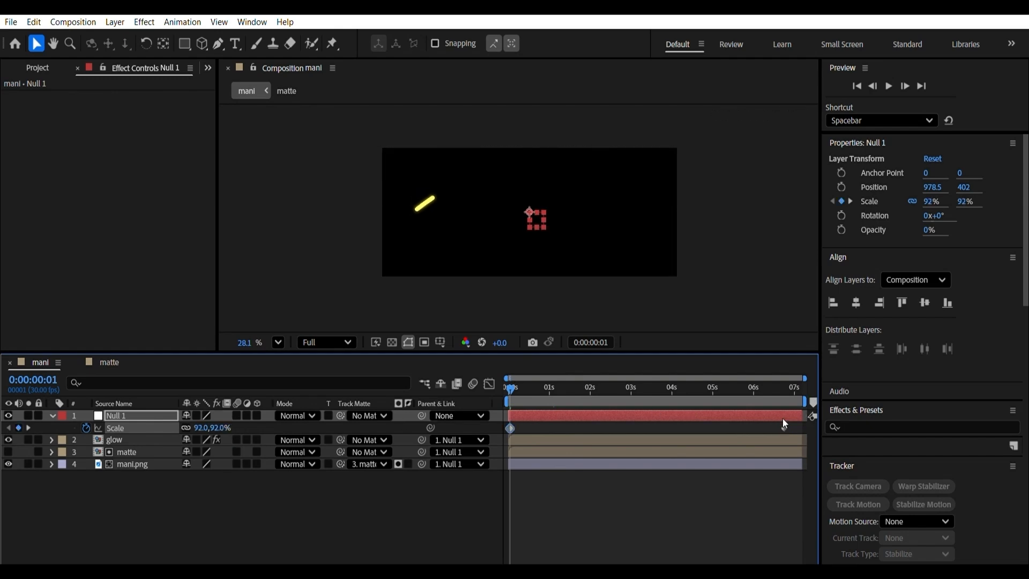
# - Apply Easy Ease to both Scale keyframes of the null and preview the animation
pyautogui.moveTo(790, 432); pyautogui.dragTo(486, 435)
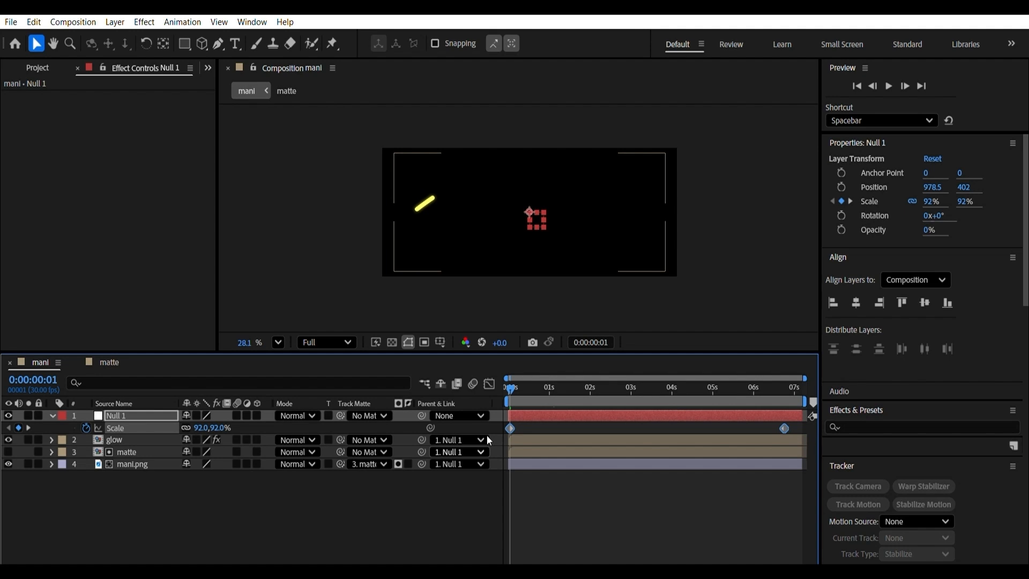
pyautogui.press('F9')
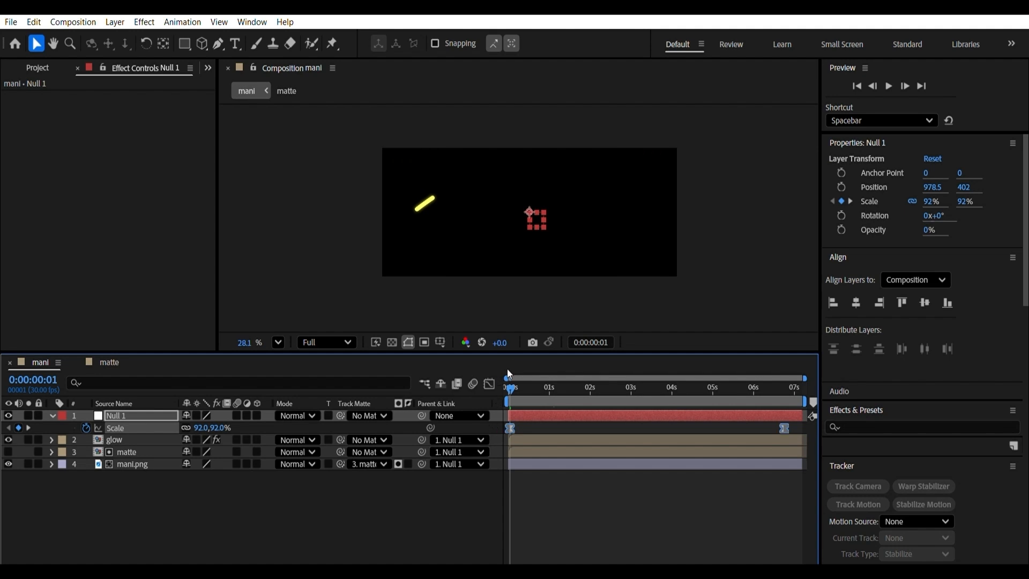
pyautogui.press('space')
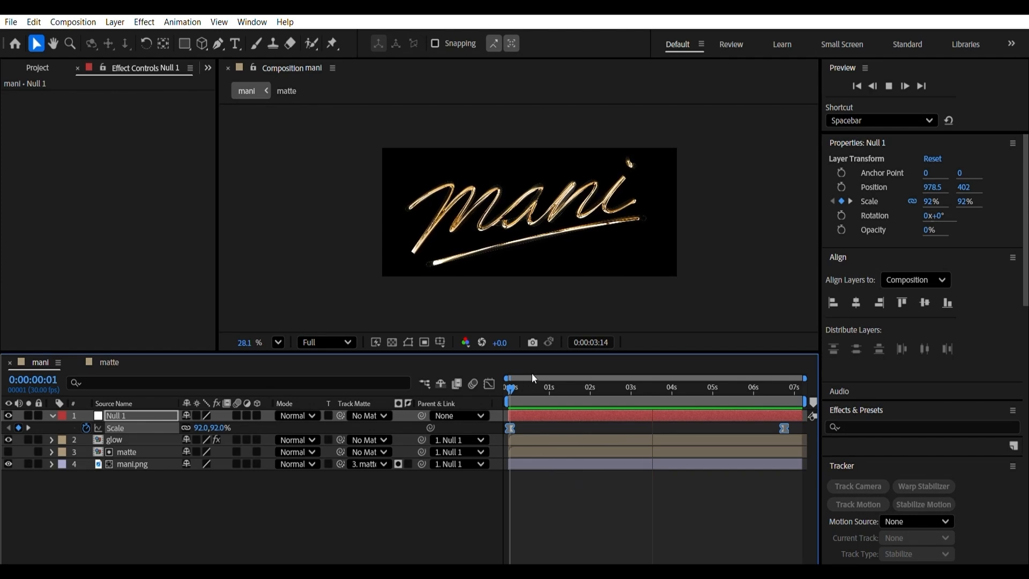
pyautogui.press('space')
# - Create a white solid and place it beneath all other layers as the background
pyautogui.click(180, 497)
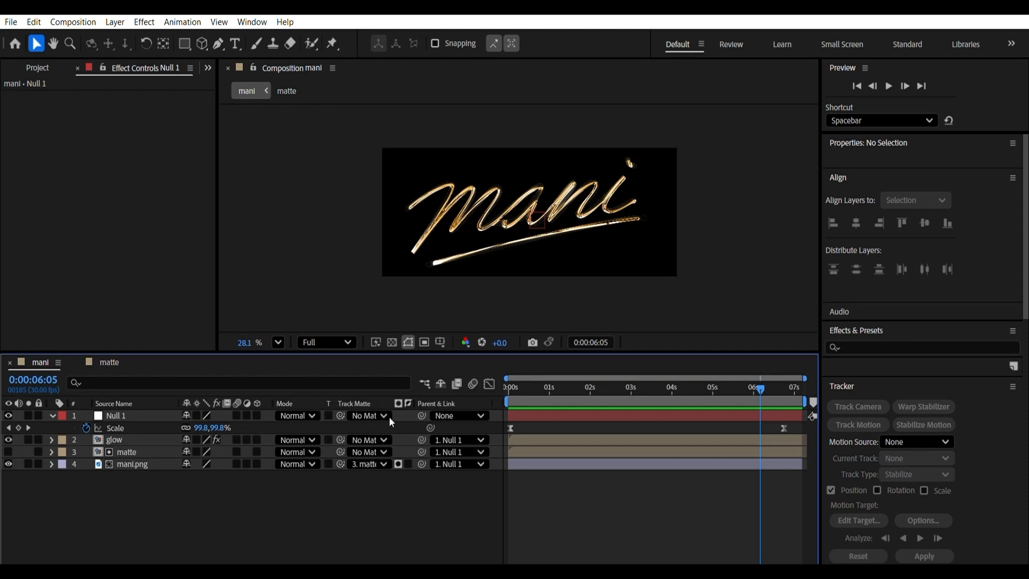
pyautogui.hotkey('ctrl', 'y')
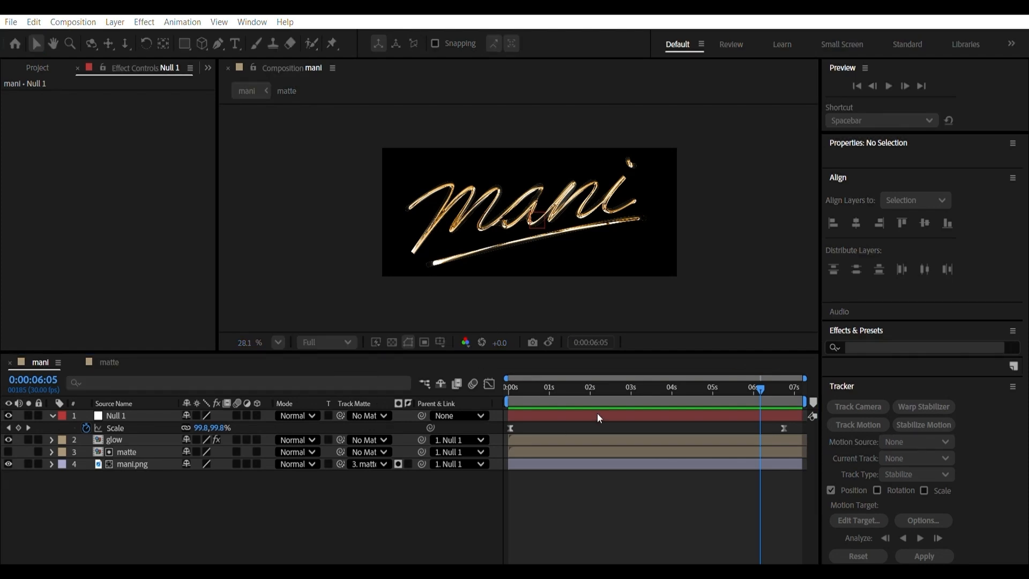
pyautogui.press('Return')
pyautogui.moveTo(140, 415); pyautogui.dragTo(143, 467)
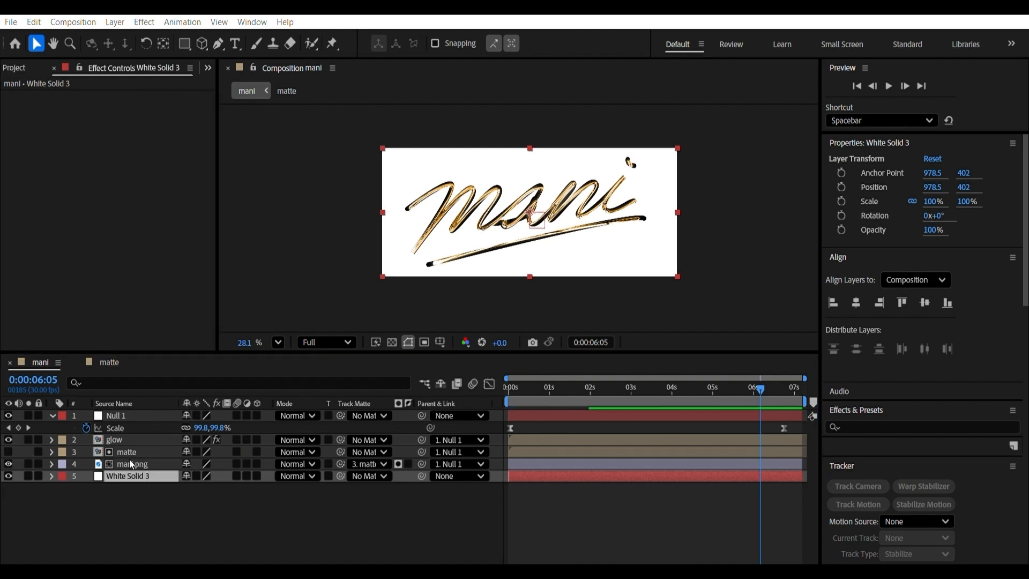
# - Apply a 4-Color Gradient effect to the white solid and set Color 1, Color 2 and Color 3 to black
pyautogui.press('Return')
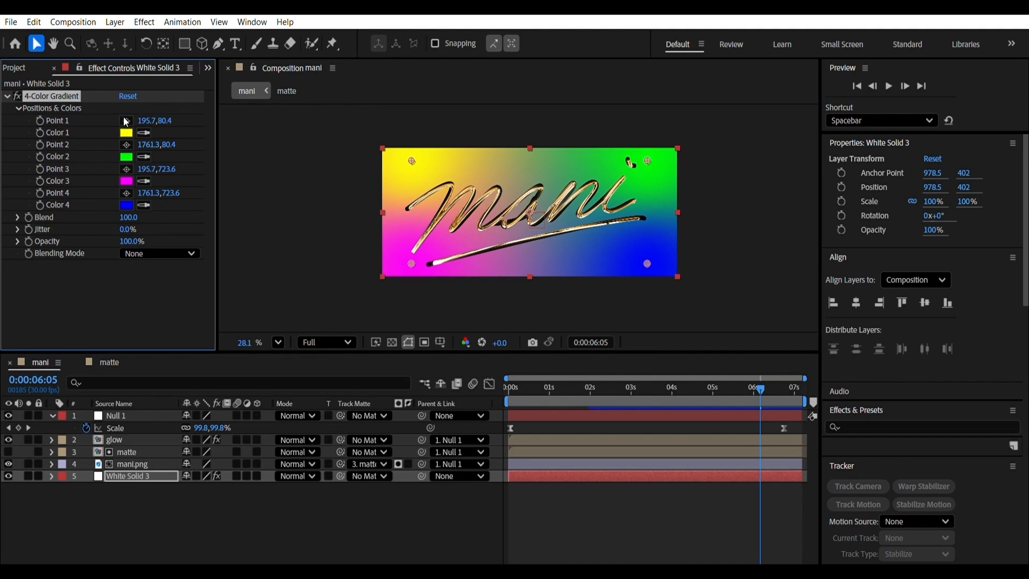
pyautogui.click(126, 132)
pyautogui.click(394, 315)
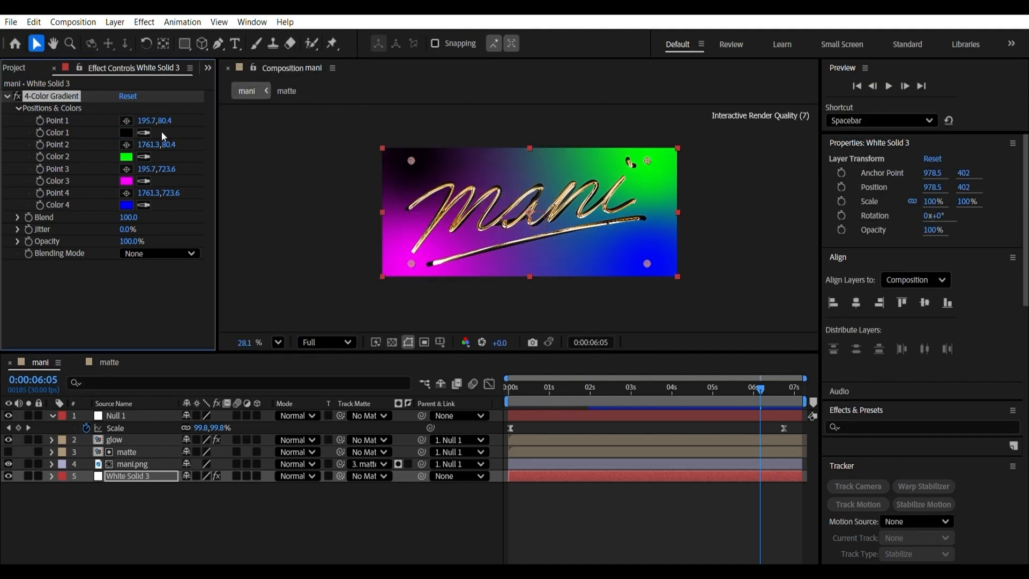
pyautogui.click(127, 156)
pyautogui.click(216, 492)
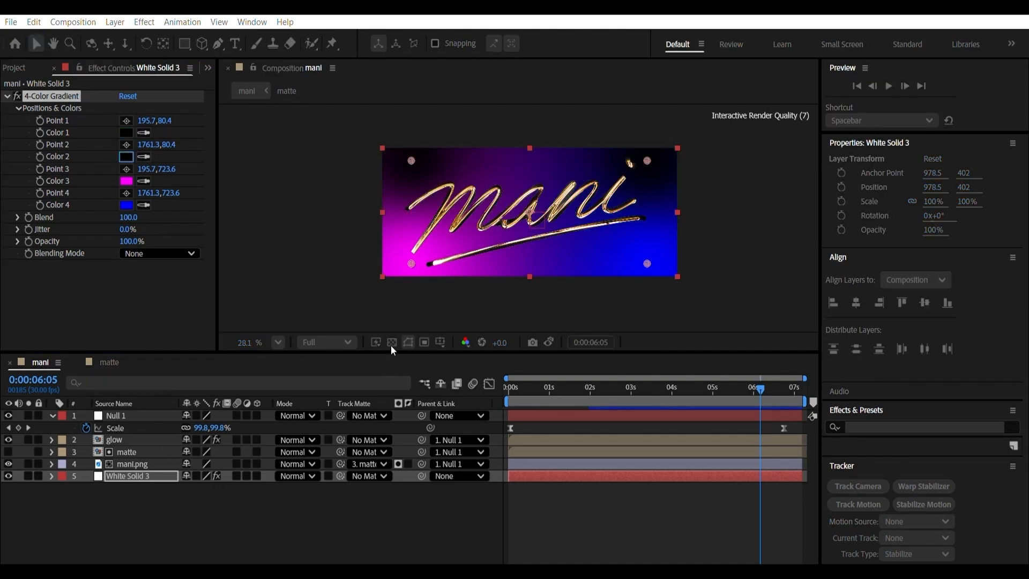
pyautogui.click(389, 325)
pyautogui.click(126, 181)
pyautogui.moveTo(206, 439); pyautogui.dragTo(286, 501)
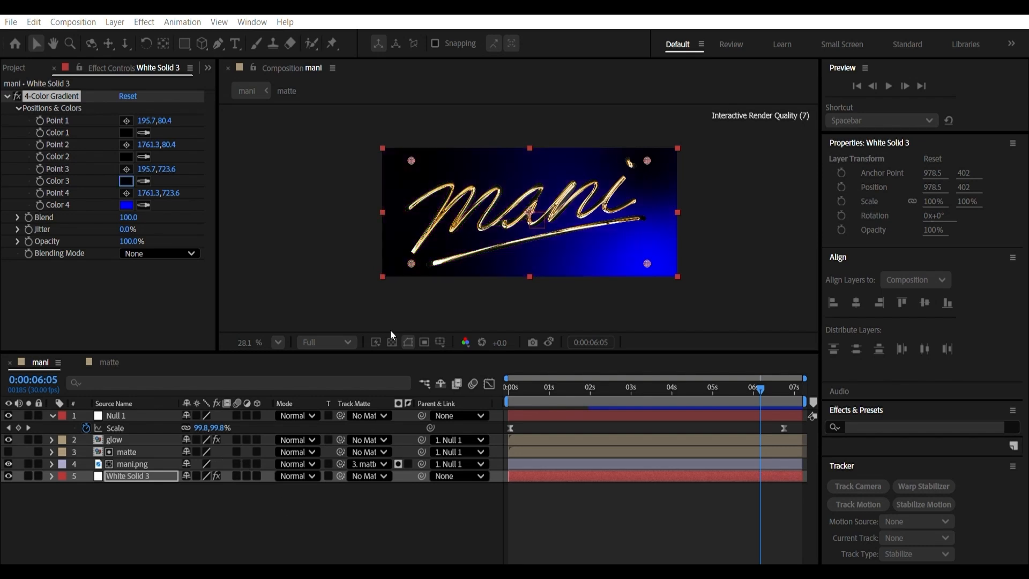
pyautogui.click(390, 328)
# - Set the gradient's Color 4 to an orange-gold sampled from the signature lettering
pyautogui.click(144, 205)
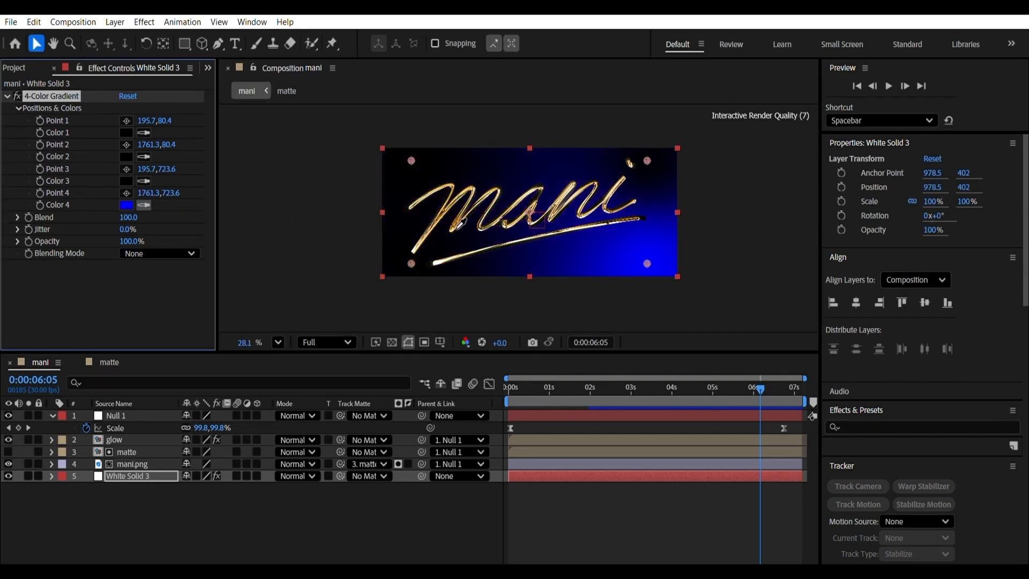
pyautogui.click(507, 221)
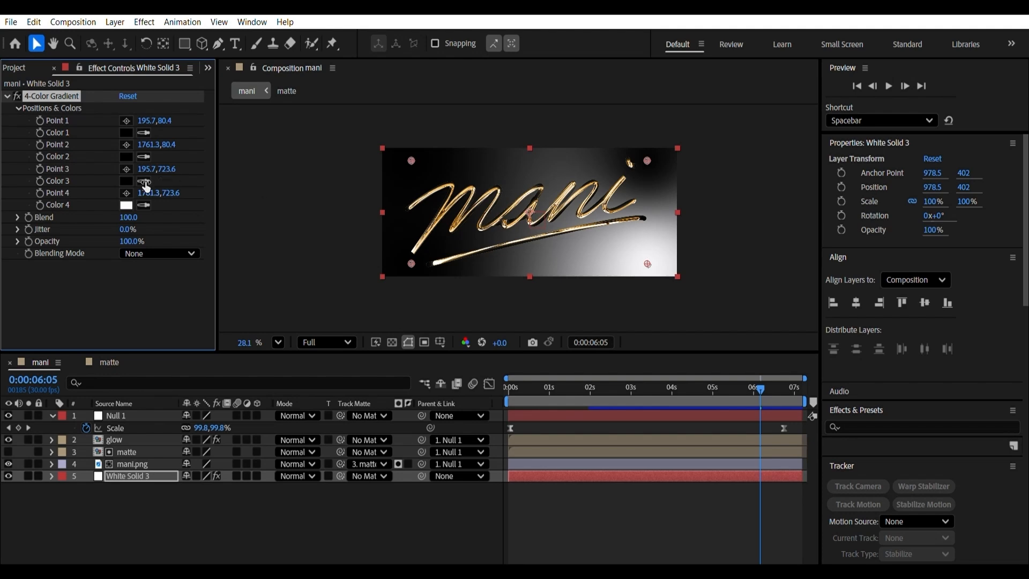
pyautogui.click(144, 205)
pyautogui.click(440, 217)
# - Move the gradient's Point 4 well below the frame to about 1210, 2110, and preview the composition from the start
pyautogui.moveTo(647, 259); pyautogui.dragTo(564, 473)
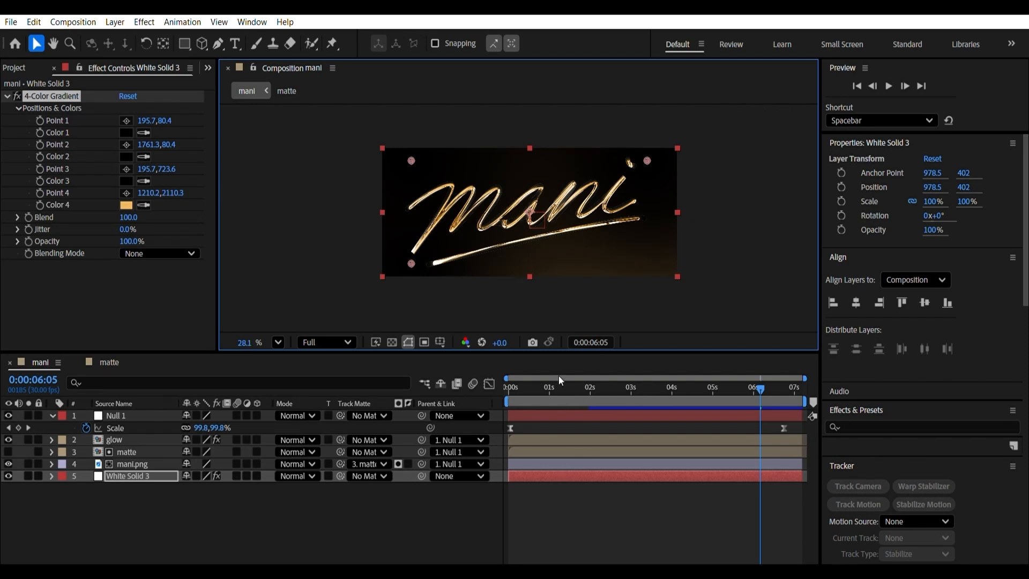
pyautogui.moveTo(558, 387); pyautogui.dragTo(486, 386)
pyautogui.press('space')
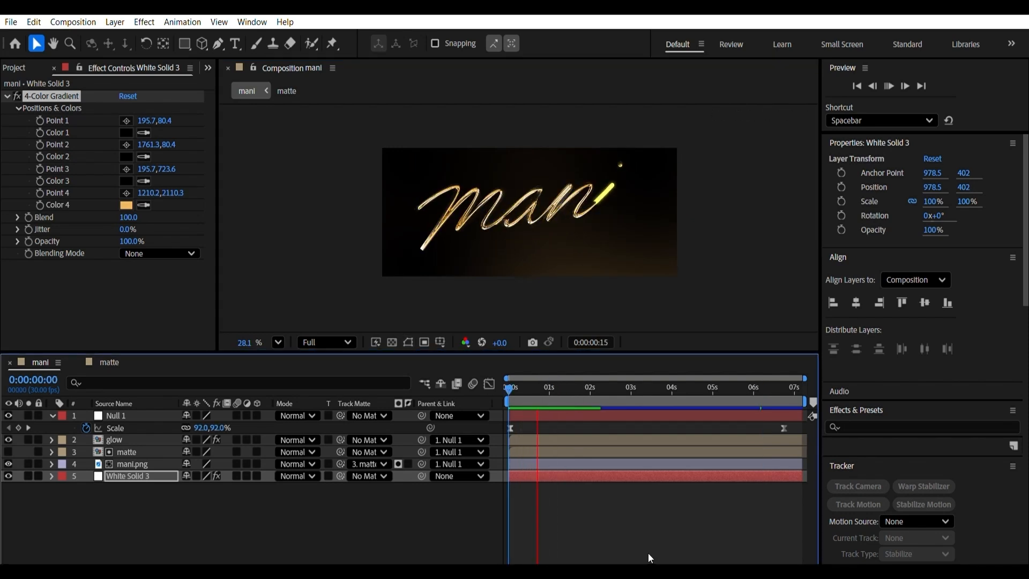